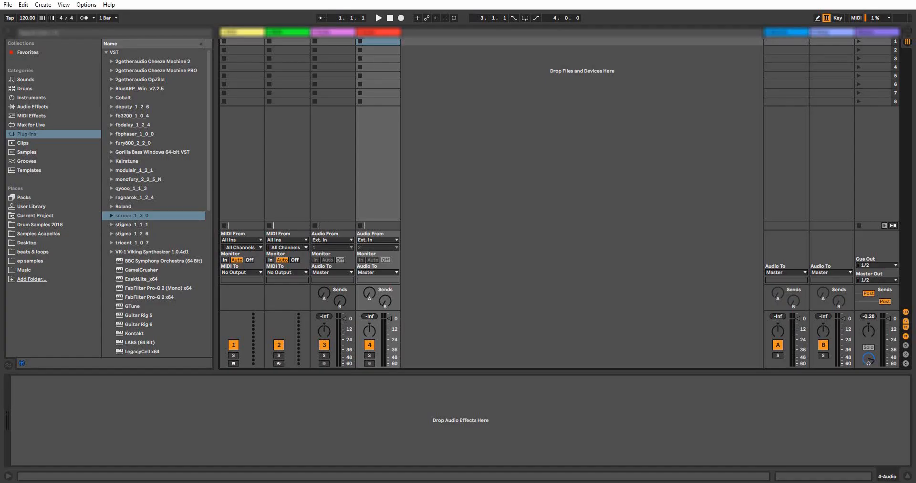
# Load the VK-1 Viking Synthesizer plug-in onto the first MIDI track and close its plug-in window.
pyautogui.click(28, 98)
pyautogui.click(88, 133)
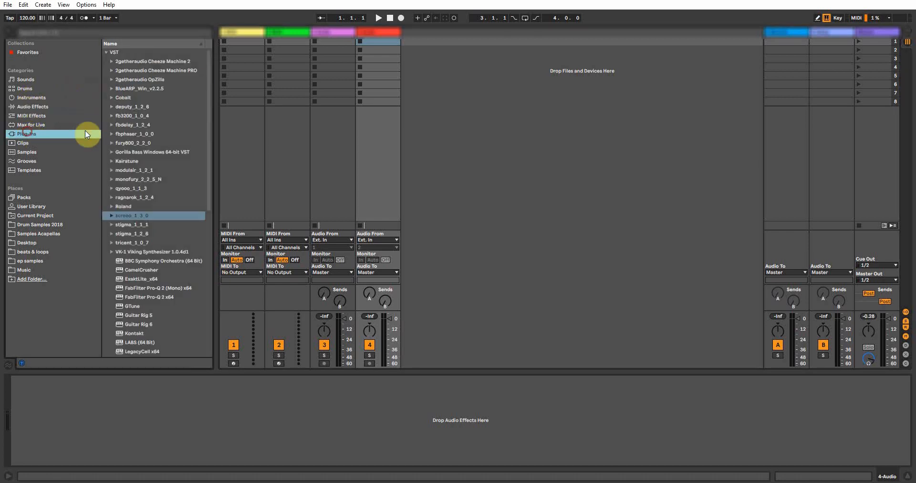
pyautogui.click(111, 252)
pyautogui.click(118, 261)
pyautogui.moveTo(137, 270); pyautogui.dragTo(175, 269)
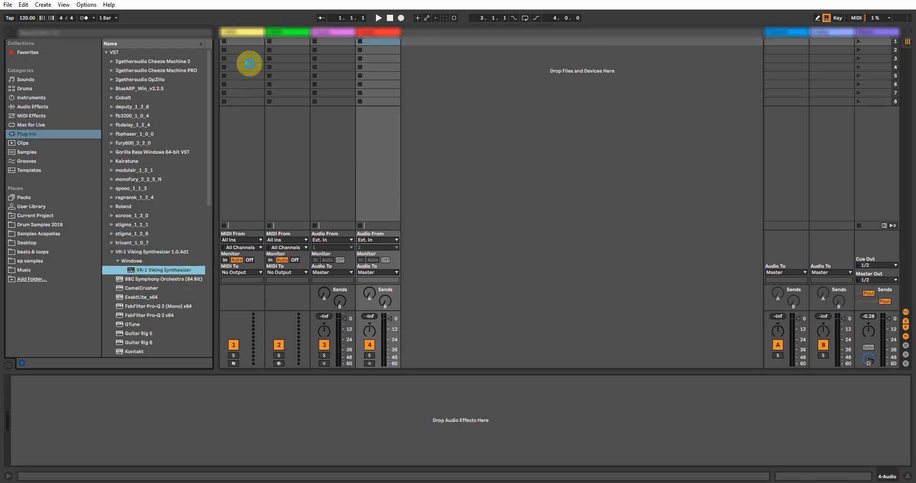
pyautogui.moveTo(249, 63); pyautogui.dragTo(249, 63)
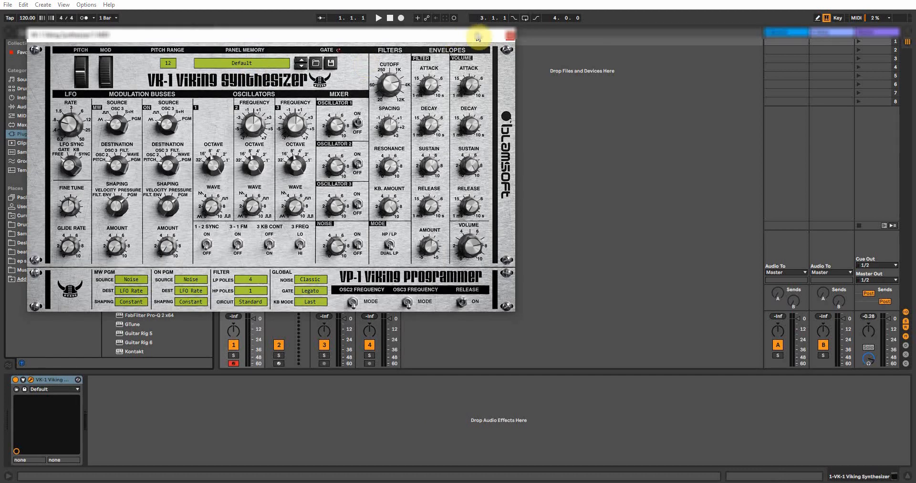
pyautogui.click(509, 38)
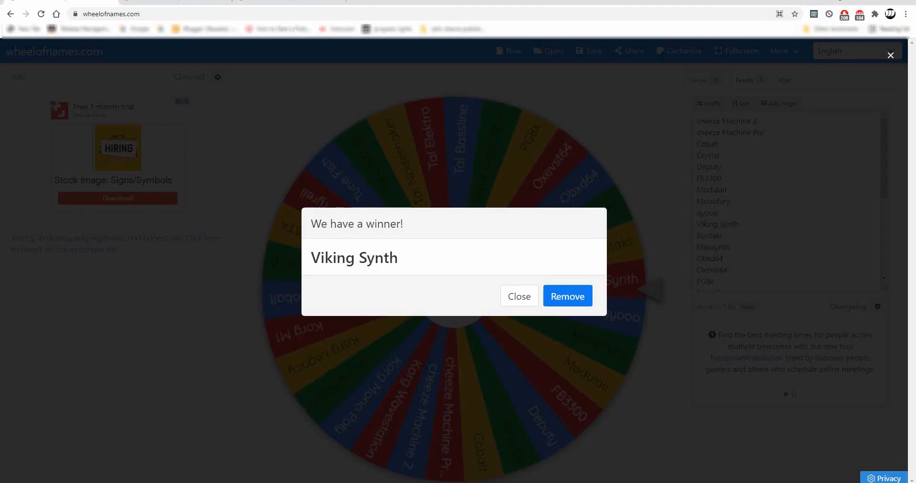
# Switch to wheelofnames.com in the browser and spin the synth wheel for a second instrument, dismissing each repeated result.
pyautogui.click(519, 293)
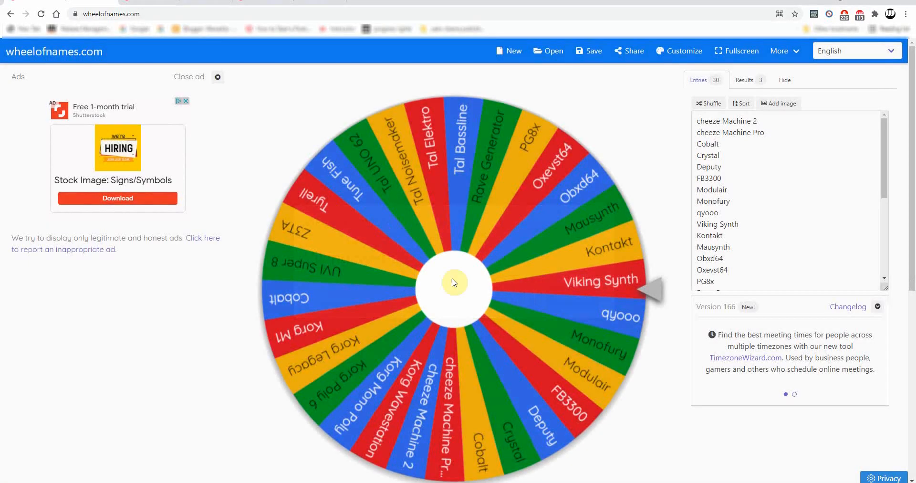
pyautogui.click(455, 290)
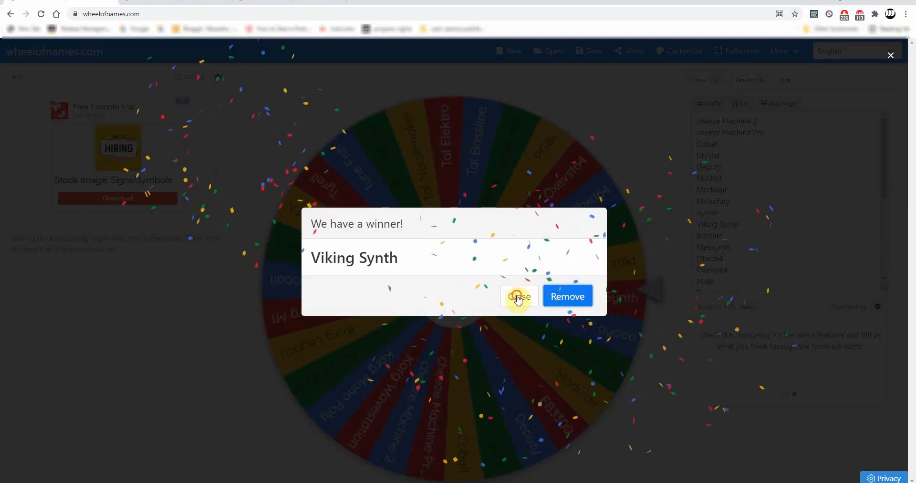
pyautogui.click(518, 296)
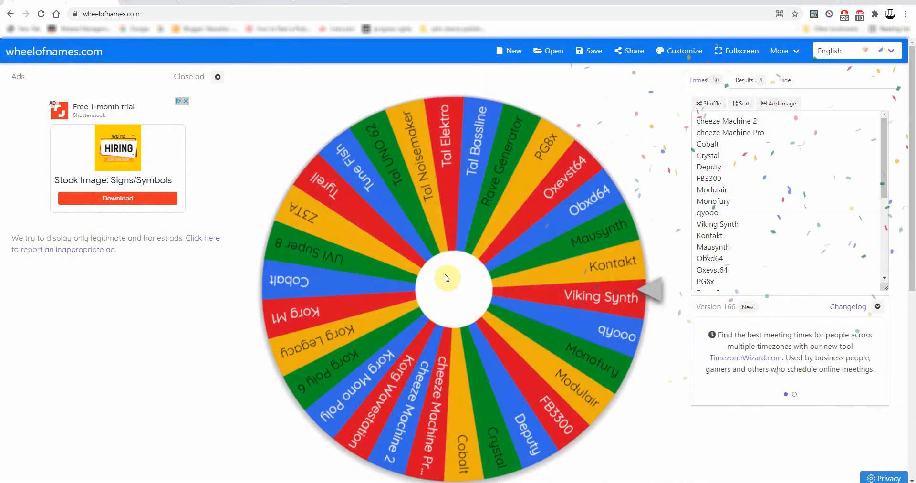
pyautogui.click(454, 286)
pyautogui.click(454, 289)
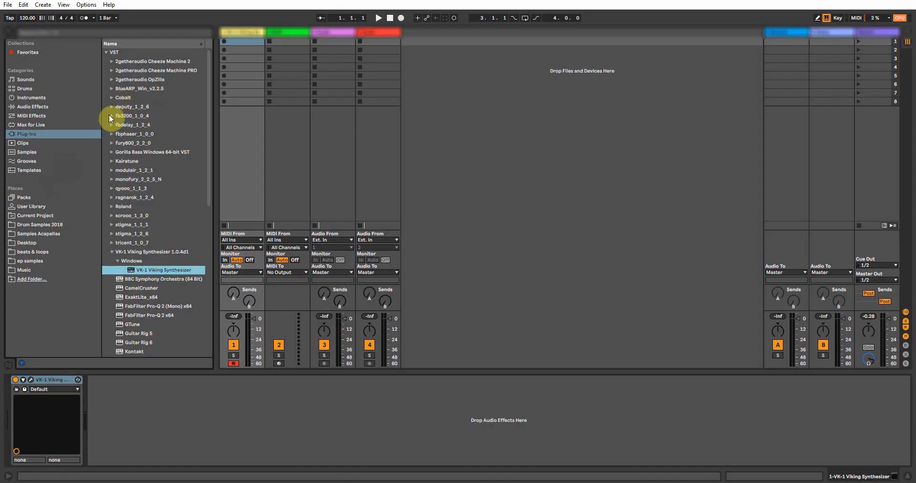
# Switch to Ableton Live, load deputy64 onto the second MIDI track, look through its presets and close its plug-in window.
pyautogui.click(110, 109)
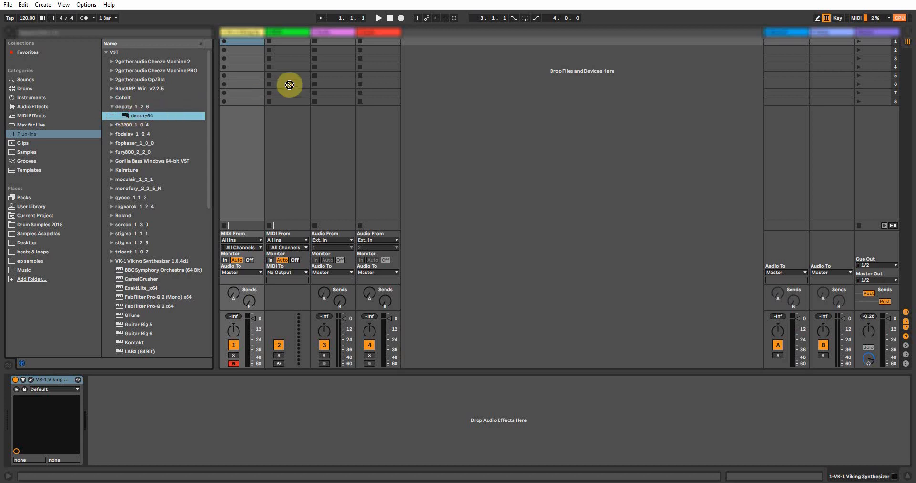
pyautogui.moveTo(242, 113); pyautogui.dragTo(277, 129)
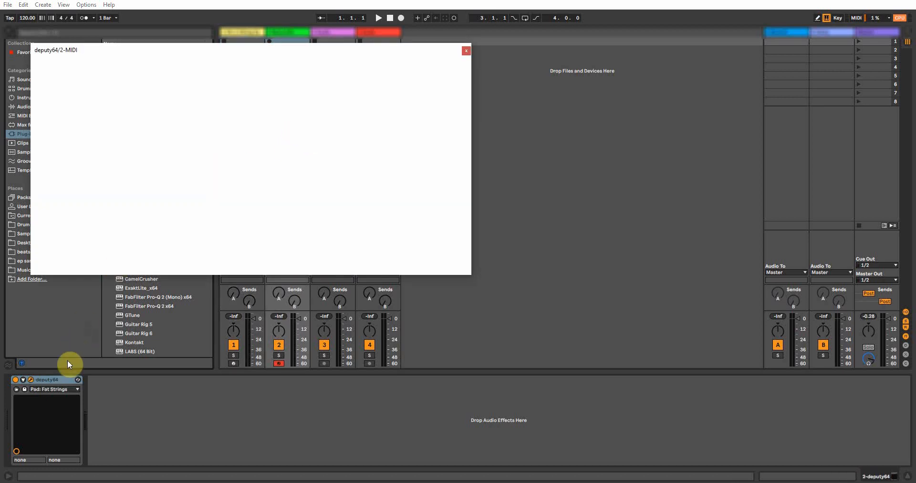
pyautogui.click(58, 389)
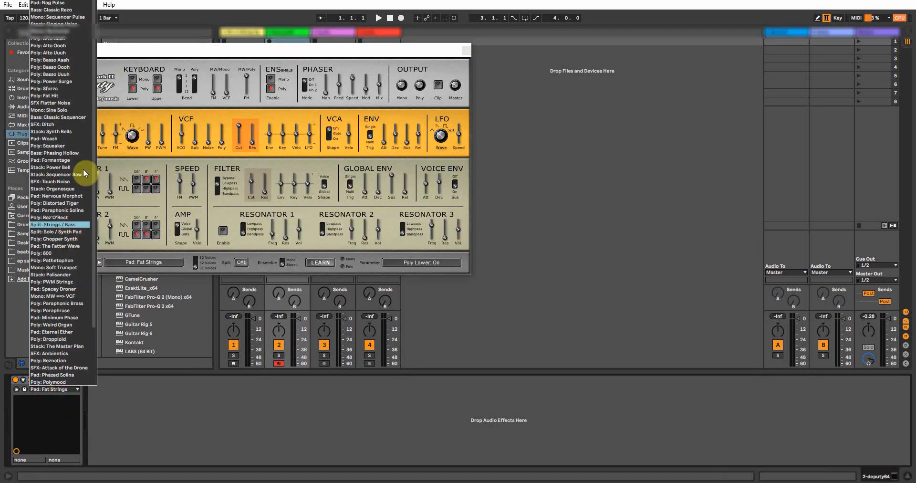
pyautogui.scroll(-3, 84, 185)
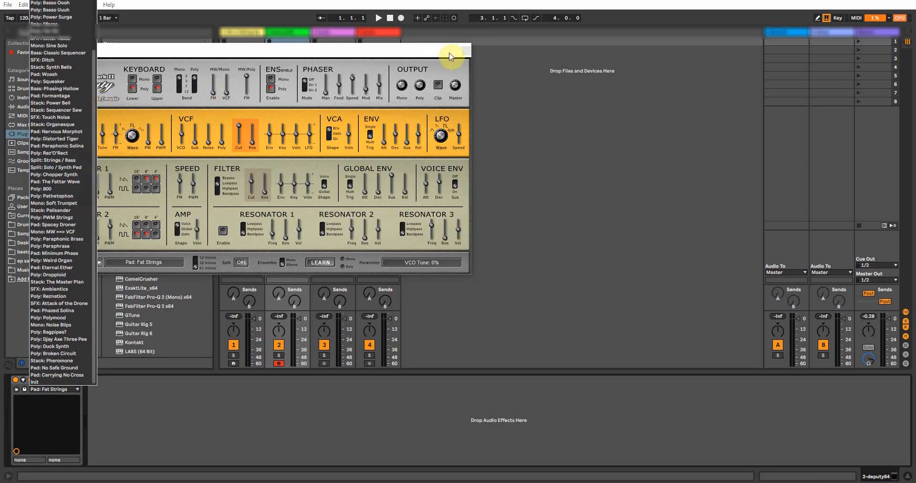
pyautogui.click(464, 49)
# Switch to the browser, bring up the wheel listing drum kits and spin it.
pyautogui.click(263, 482)
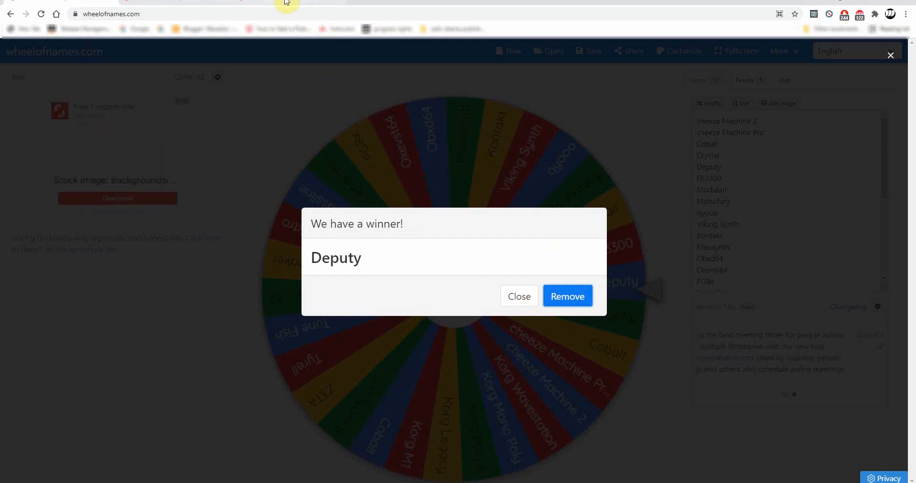
pyautogui.click(171, 1)
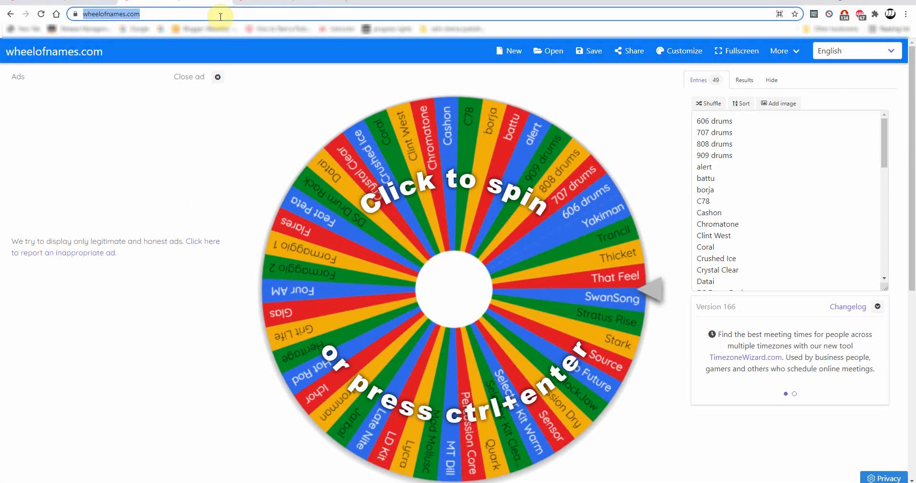
pyautogui.click(457, 304)
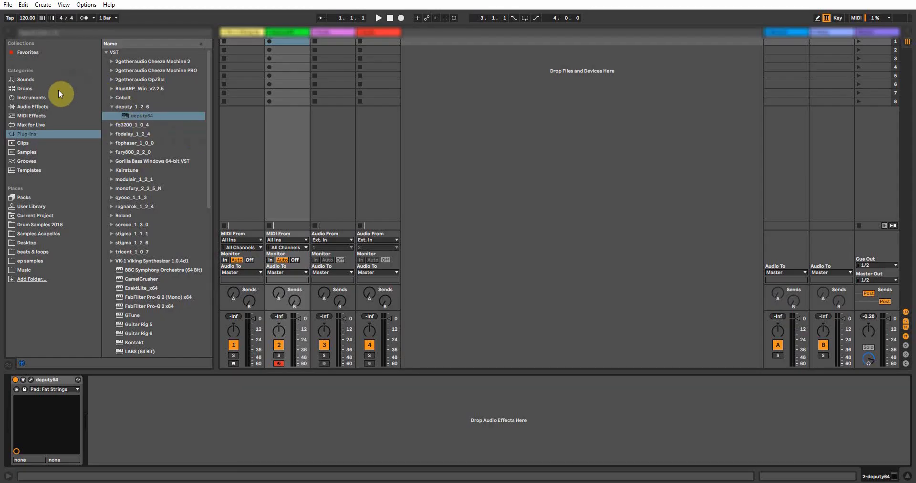
# Switch to Ableton Live and load Quark Kit from the drum library onto a new MIDI track.
pyautogui.click(37, 89)
pyautogui.scroll(-10, 159, 242)
pyautogui.scroll(-6, 136, 241)
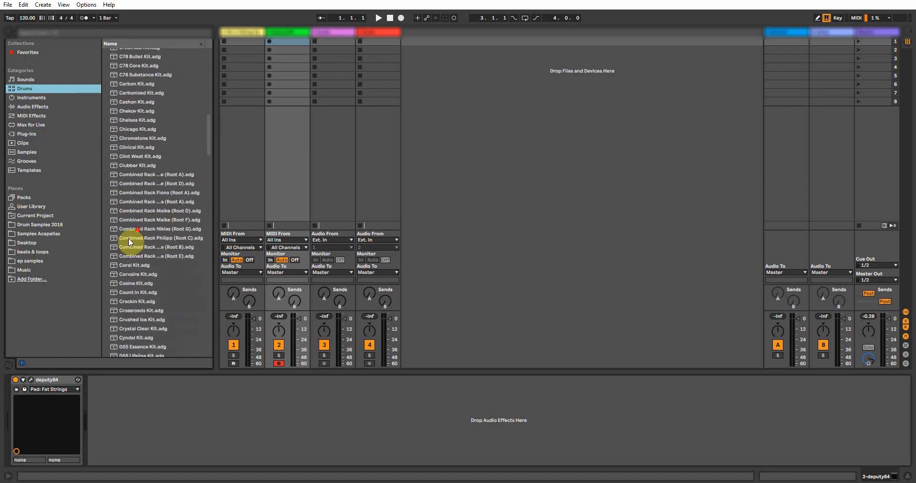
pyautogui.click(209, 264)
pyautogui.moveTo(136, 214); pyautogui.dragTo(438, 94)
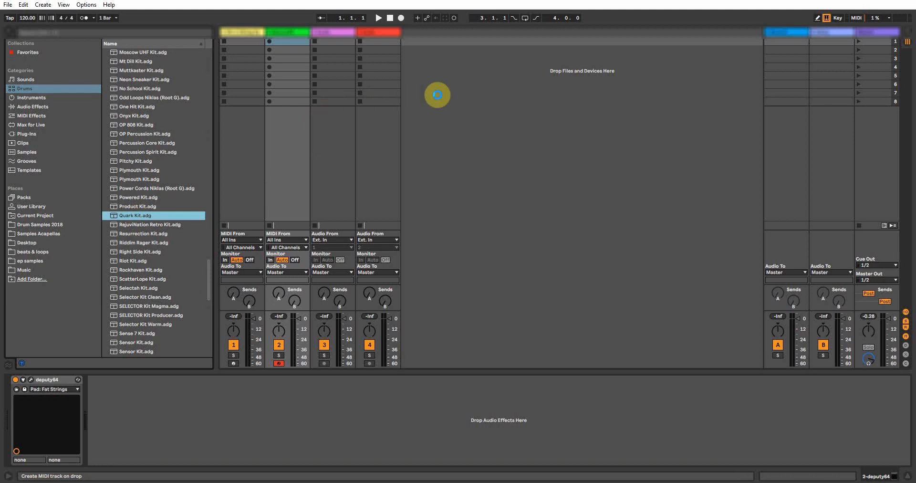
pyautogui.moveTo(437, 94); pyautogui.dragTo(438, 96)
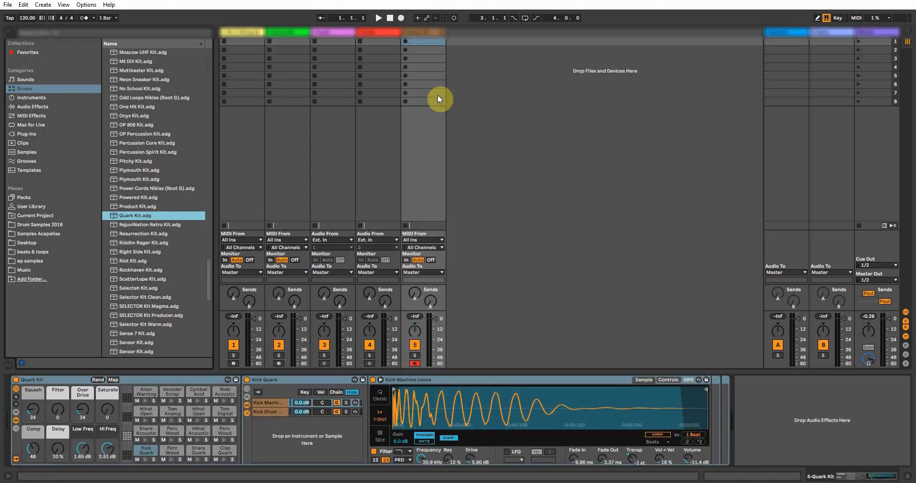
# Audition the Quark Kit's kick, clap, cymbal and other drum sounds by playing its pads.
pyautogui.press('w')
pyautogui.press('s')
pyautogui.press('e')
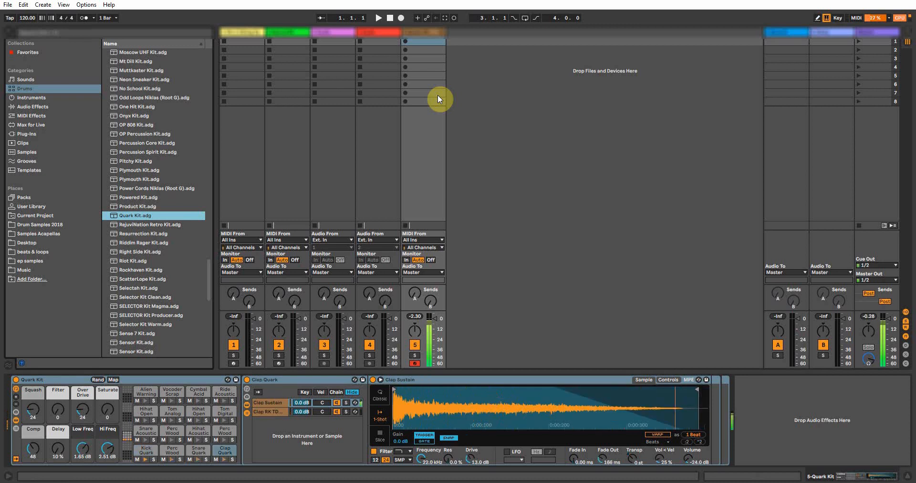
pyautogui.press('a')
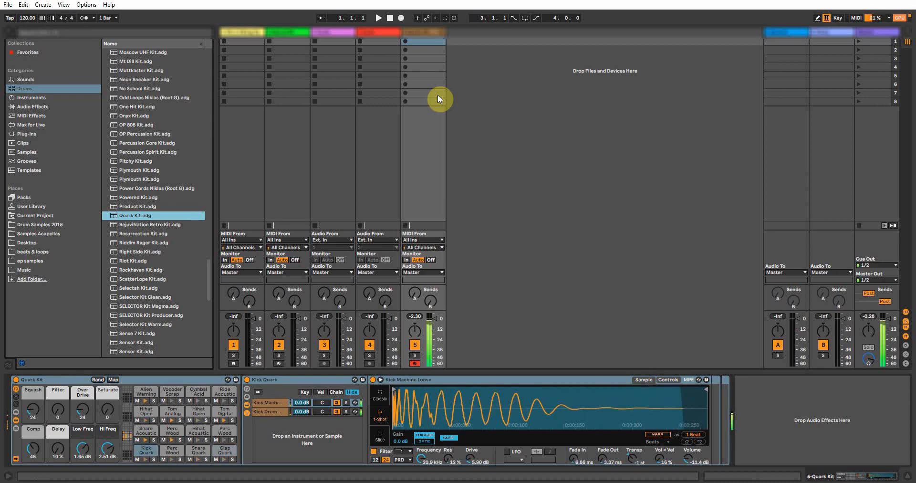
pyautogui.press('g')
pyautogui.press('l')
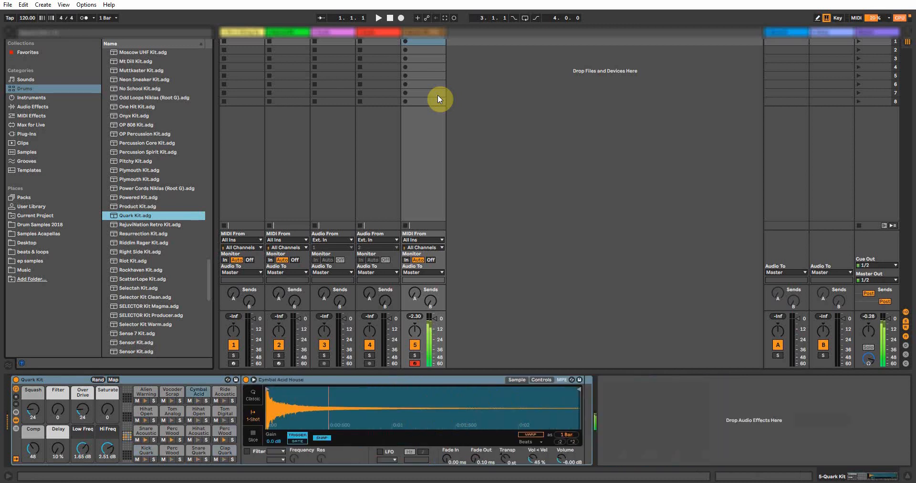
pyautogui.press('a')
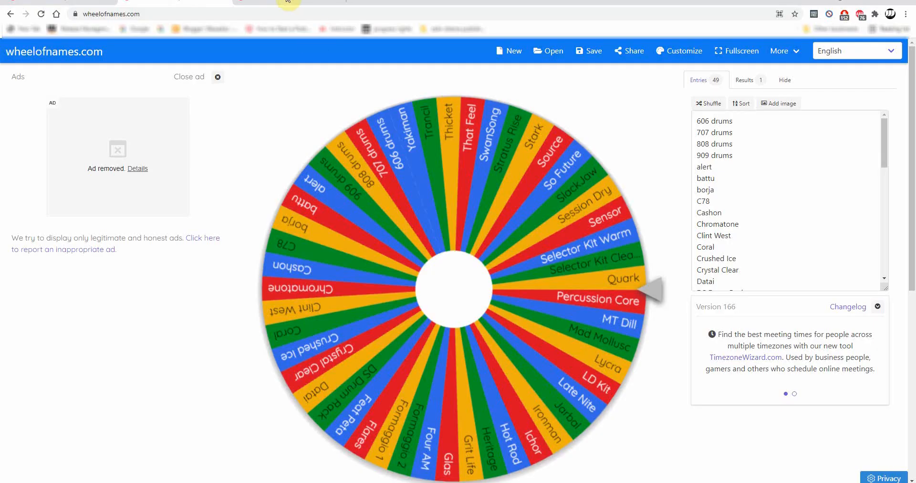
# Switch to the browser, bring up the wheel listing music genres and spin it.
pyautogui.click(286, 0)
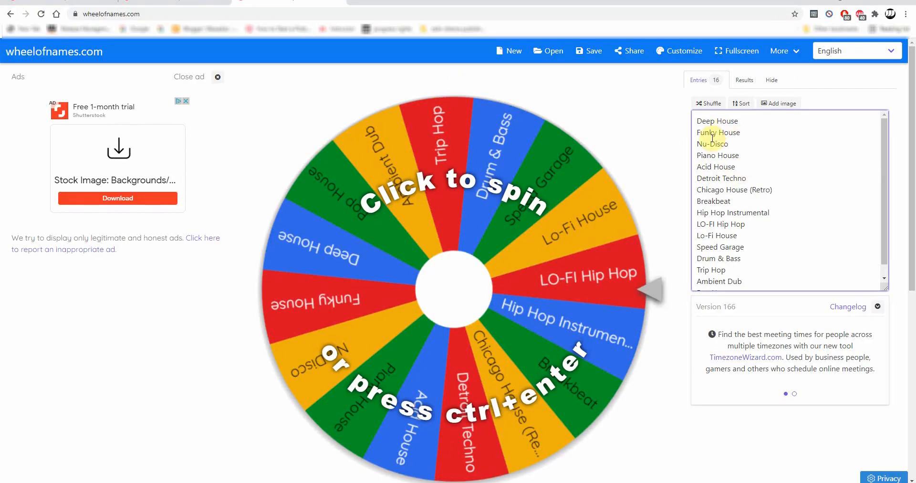
pyautogui.scroll(-1, 724, 224)
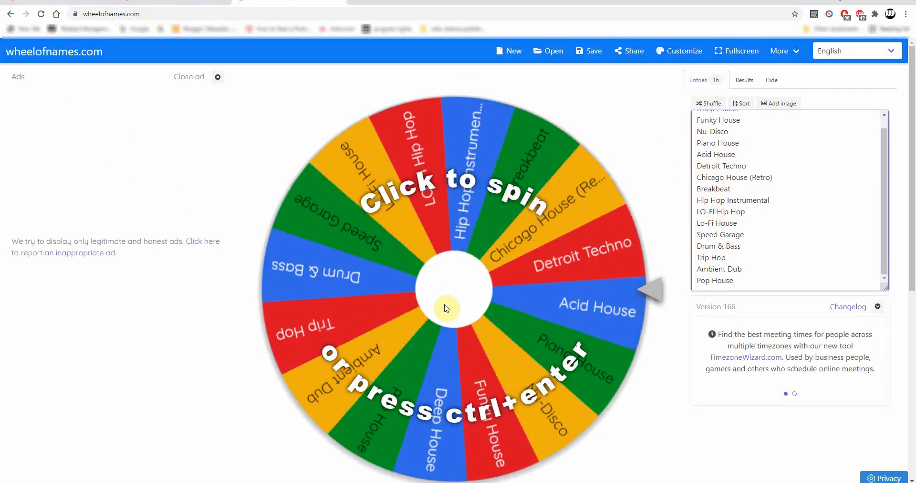
pyautogui.click(440, 307)
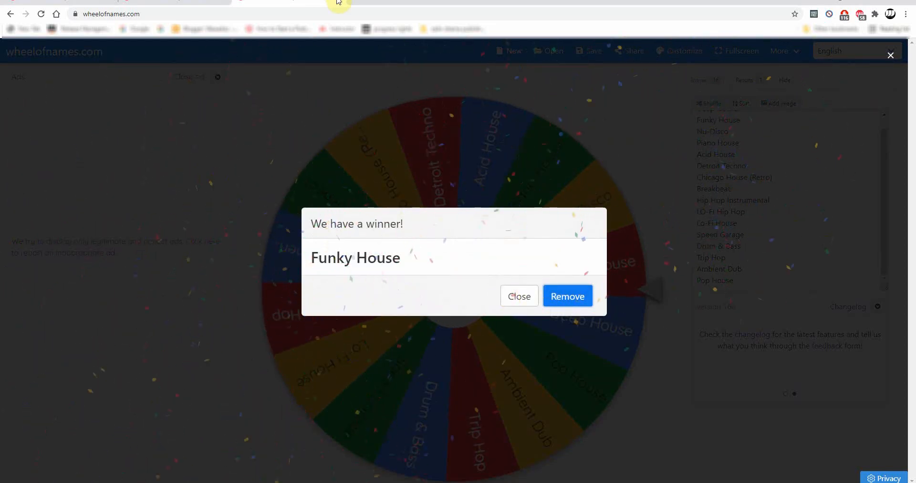
# Switch to Ableton Live's Arrangement view, arm the Quark Kit track for recording and move it above the other tracks.
pyautogui.click(282, 443)
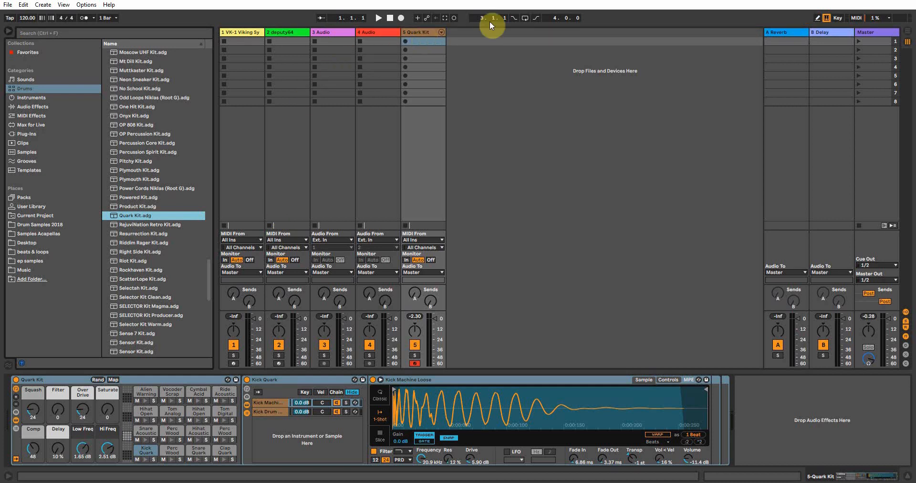
pyautogui.click(908, 34)
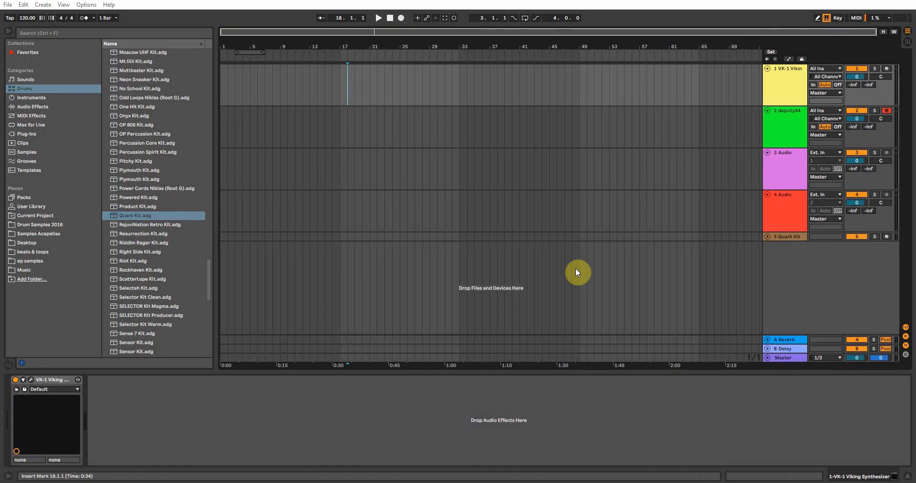
pyautogui.click(887, 236)
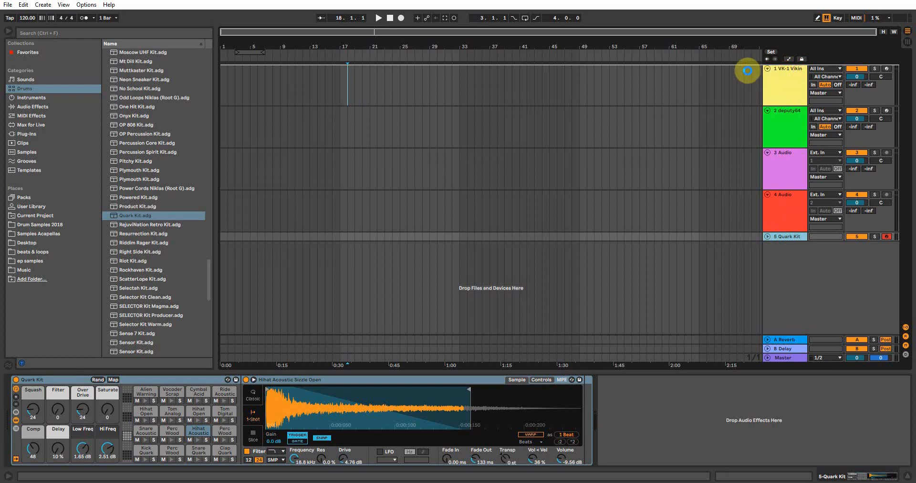
pyautogui.moveTo(756, 72); pyautogui.dragTo(716, 72)
# Turn on the metronome, set the tempo to 125 BPM and record a drum pattern on the Quark Kit track from bar 18.
pyautogui.click(84, 17)
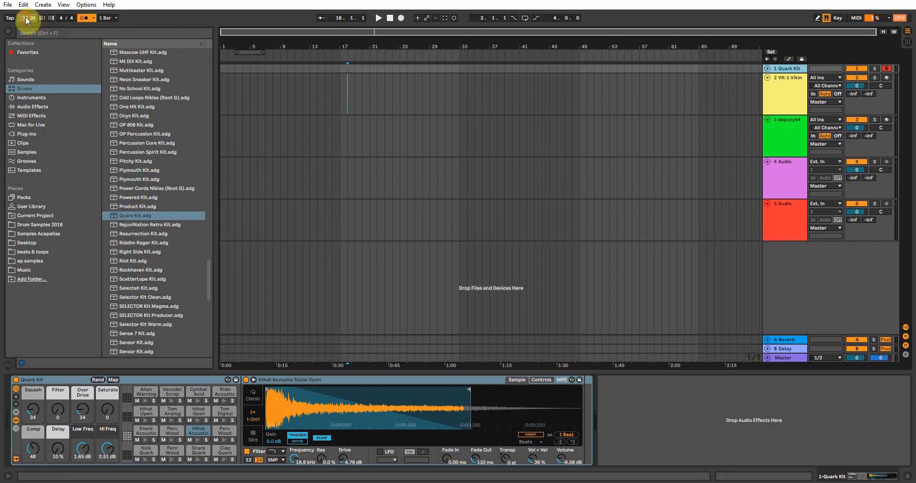
pyautogui.moveTo(26, 19); pyautogui.dragTo(26, 15)
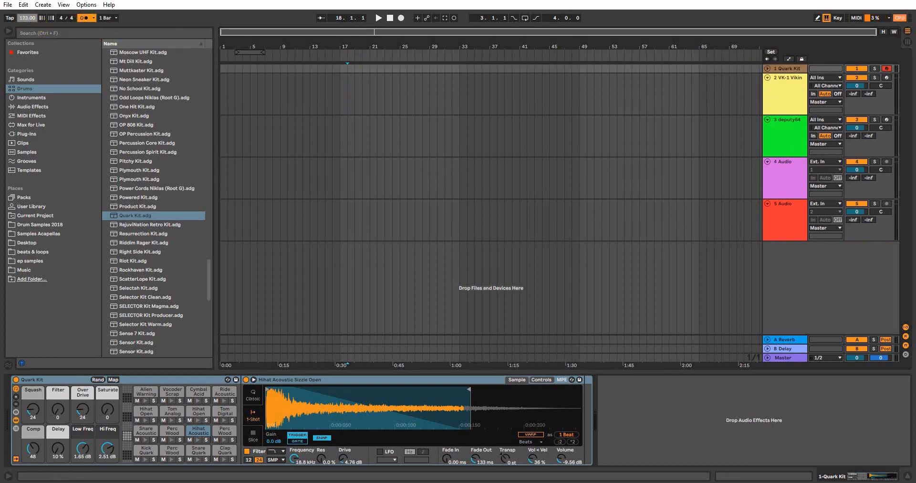
pyautogui.click(402, 18)
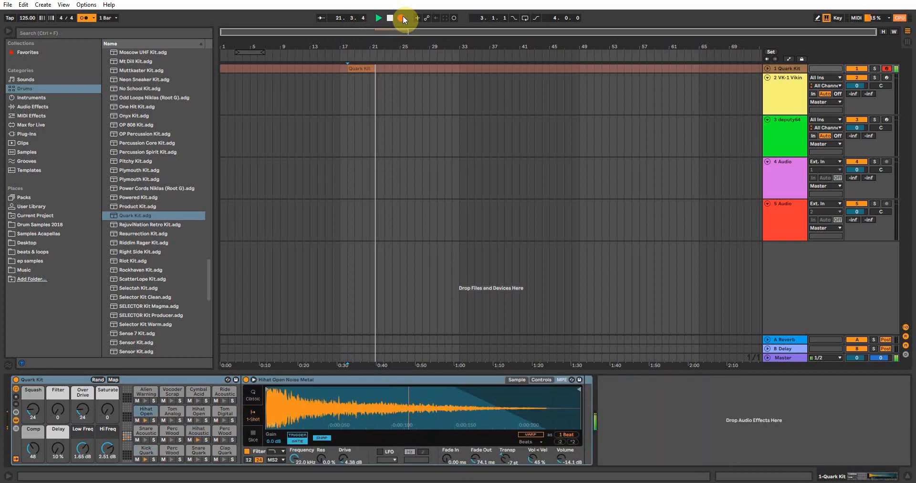
pyautogui.press('space')
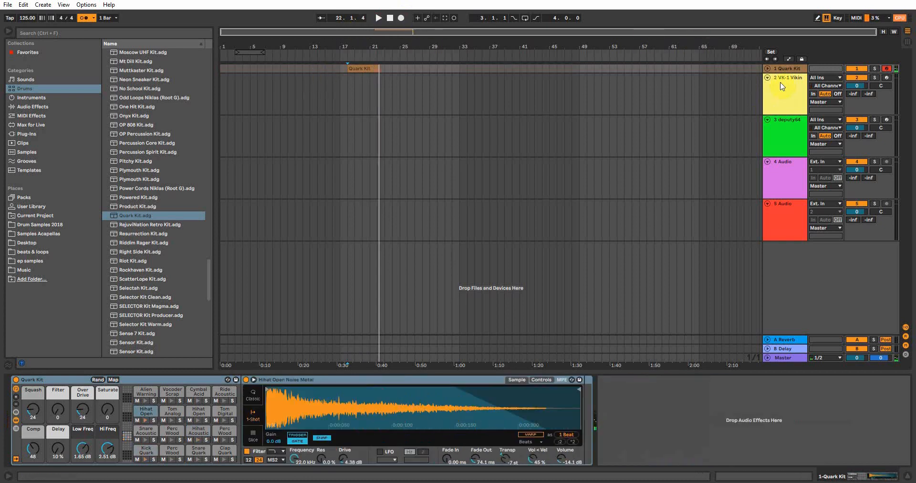
# Unfold the Quark Kit track, trim the recorded clip to about two bars and move it to bar 5.
pyautogui.click(767, 69)
pyautogui.moveTo(348, 69); pyautogui.dragTo(263, 69)
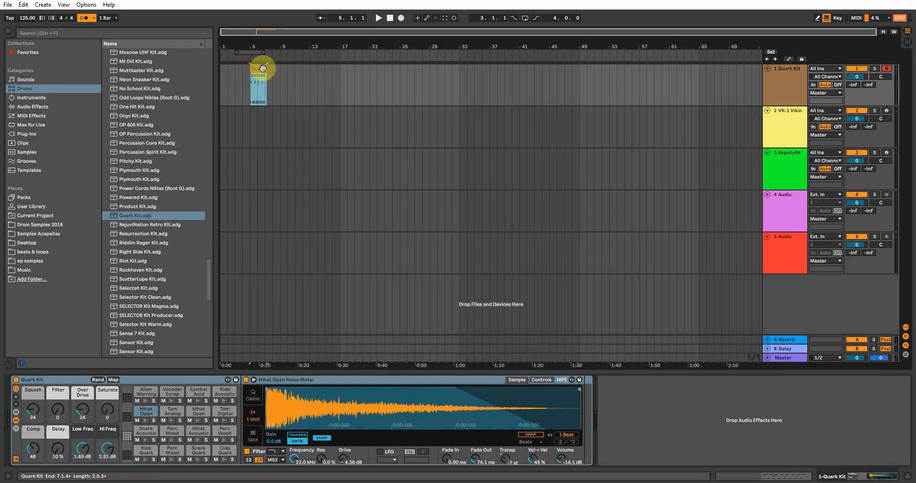
# Open the drum clip's notes, select them all and enlarge the note editor.
pyautogui.doubleClick(263, 69)
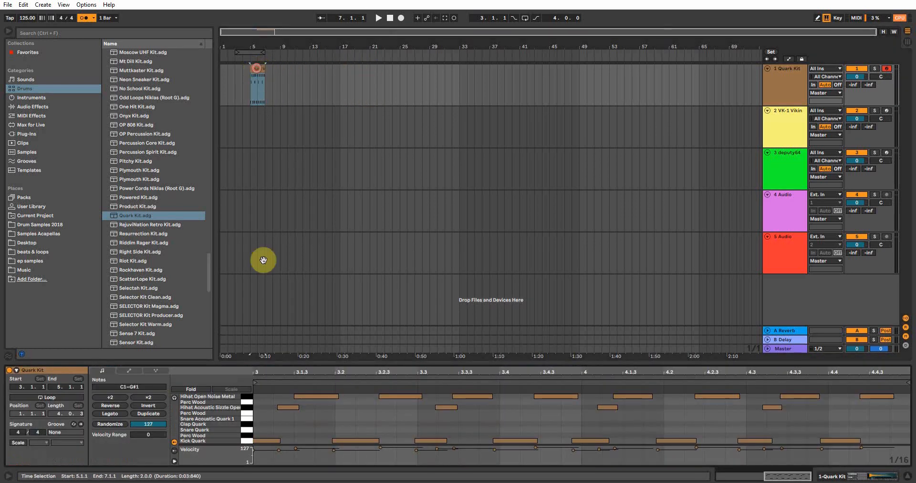
pyautogui.click(261, 361)
pyautogui.moveTo(262, 398); pyautogui.dragTo(910, 161)
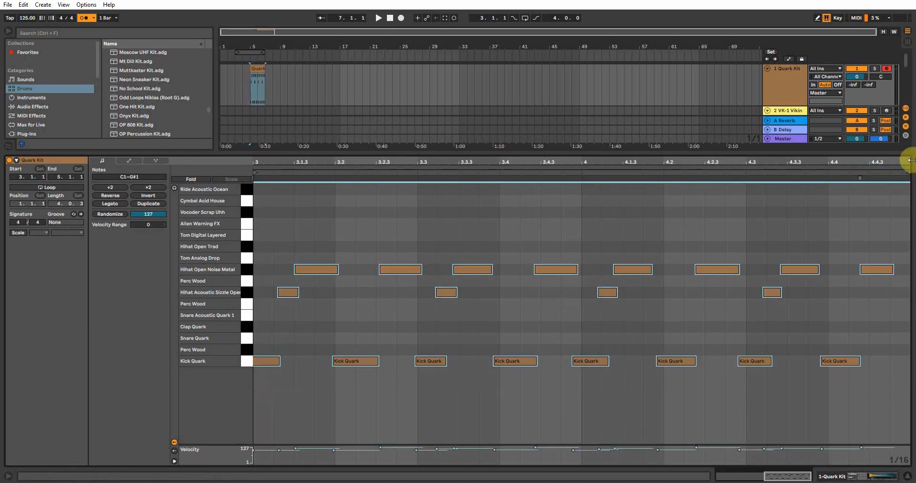
# Quantize the selected drum notes, play the clip back to check the timing, and deselect the notes.
pyautogui.press('space')
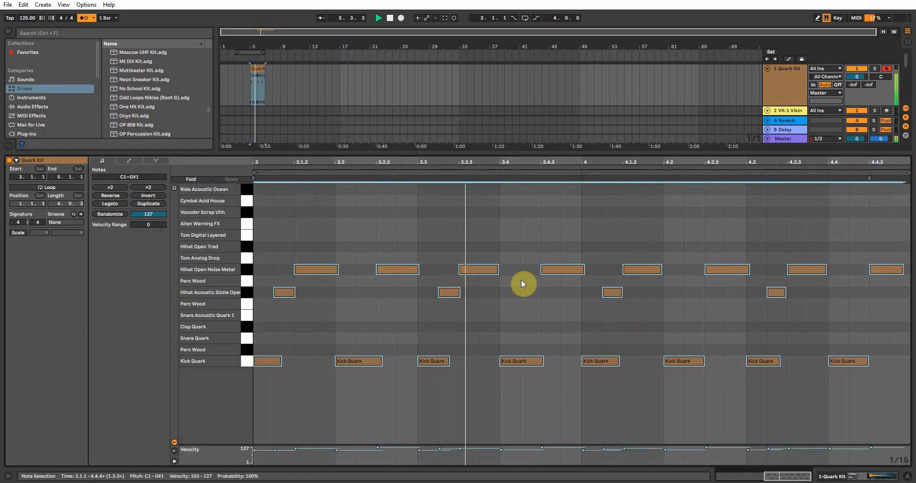
pyautogui.press('space')
pyautogui.click(294, 324)
pyautogui.click(280, 291)
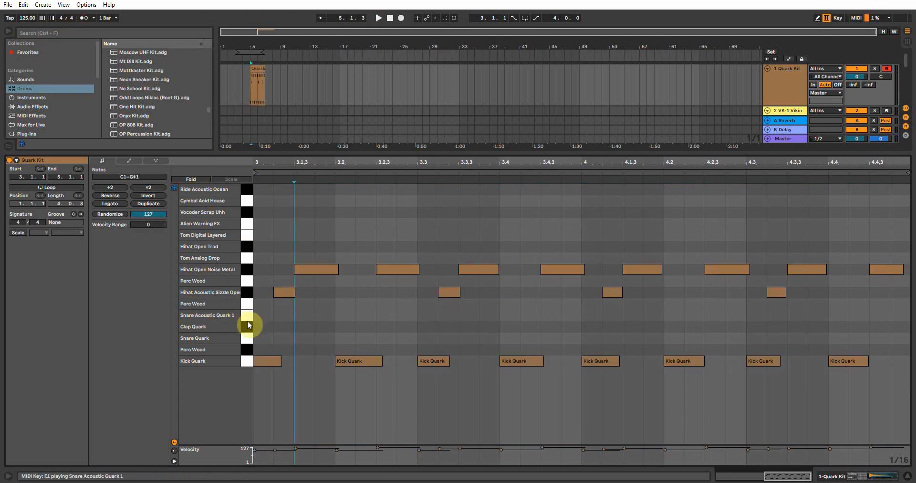
# Audition the snare sounds and add Snare Acoustic Quark 1 hits at 3.2, 3.4, 4.2, 4.4 and 4.4.4.
pyautogui.click(246, 338)
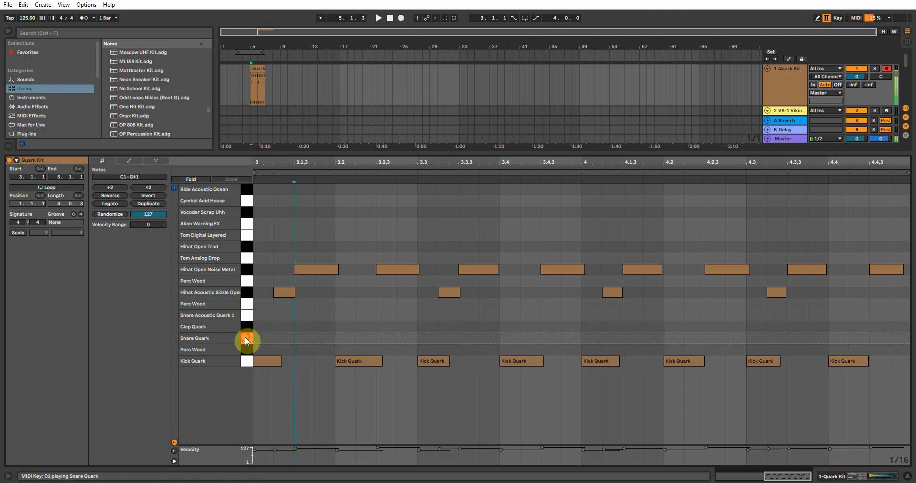
pyautogui.click(277, 292)
pyautogui.moveTo(287, 301); pyautogui.dragTo(909, 314)
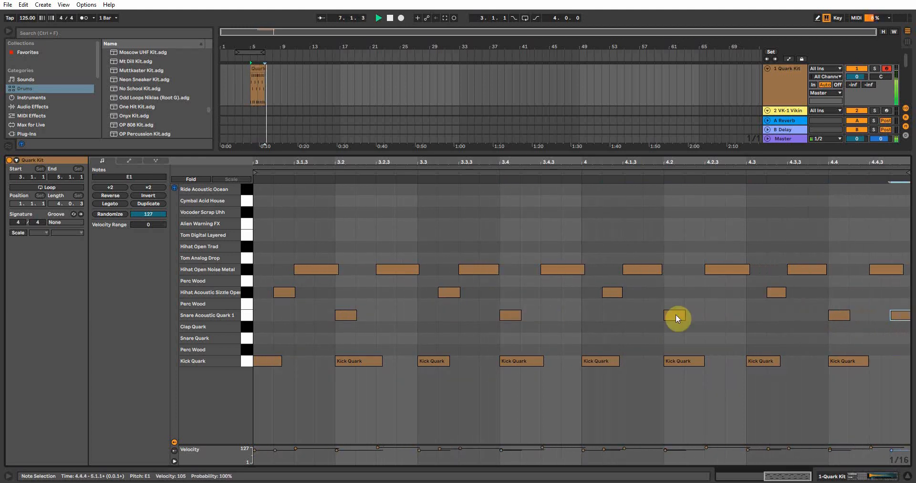
# Loop the two-bar drum clip at bar 5 and listen to it.
pyautogui.rightClick(258, 65)
pyautogui.click(280, 180)
pyautogui.hotkey('ctrl', 'l')
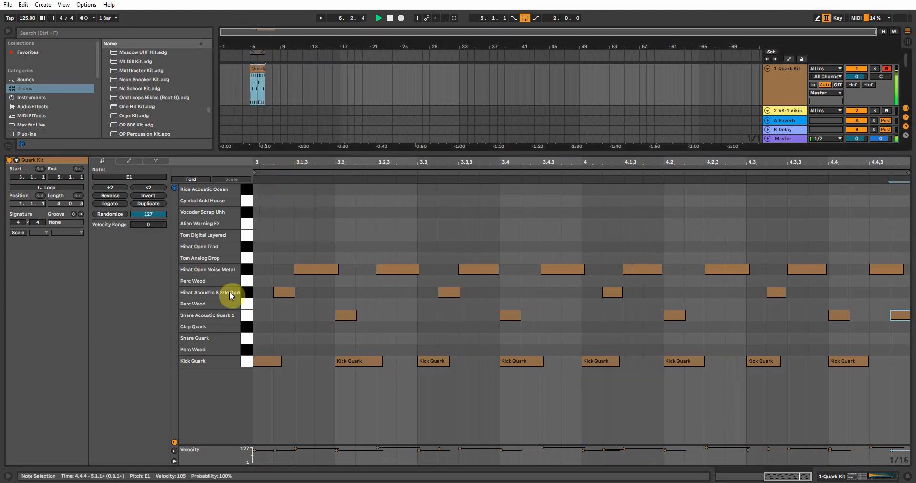
pyautogui.press('space')
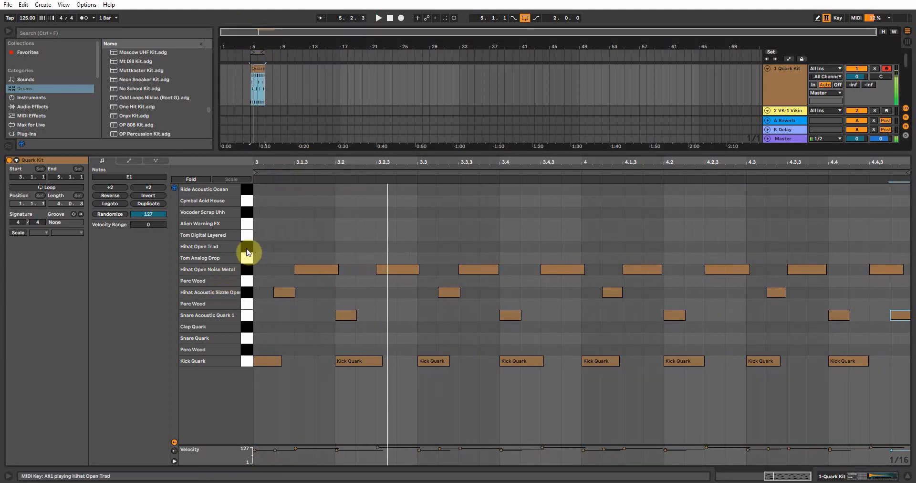
# Audition the kit's hi-hat, tom, effect, percussion, snare and clap sounds one by one.
pyautogui.click(245, 247)
pyautogui.click(243, 235)
pyautogui.click(245, 220)
pyautogui.click(247, 268)
pyautogui.click(246, 281)
pyautogui.click(245, 316)
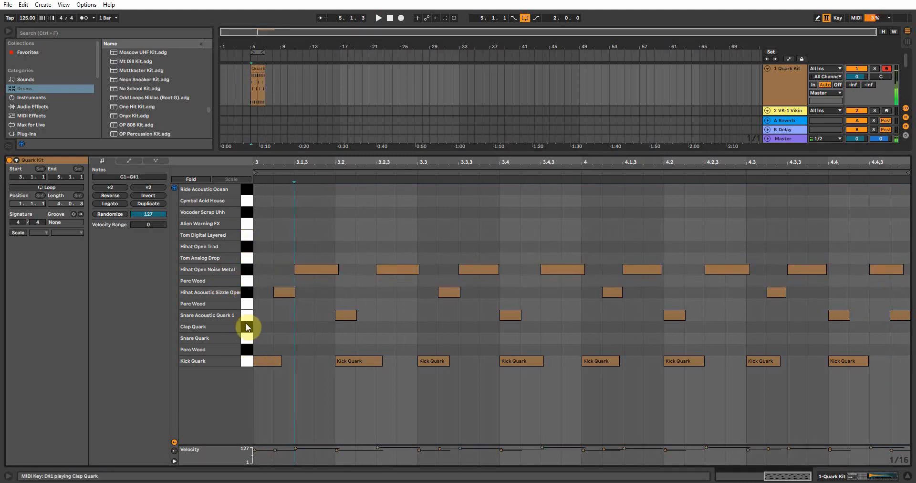
pyautogui.click(245, 328)
pyautogui.click(244, 348)
pyautogui.click(246, 329)
# Layer Clap Quark notes with the snare hits at 3.2, 3.4, 4.2, 4.4 and 4.4.4, and play the loop.
pyautogui.moveTo(341, 314); pyautogui.dragTo(840, 329)
pyautogui.moveTo(840, 328); pyautogui.dragTo(895, 327)
pyautogui.press('space')
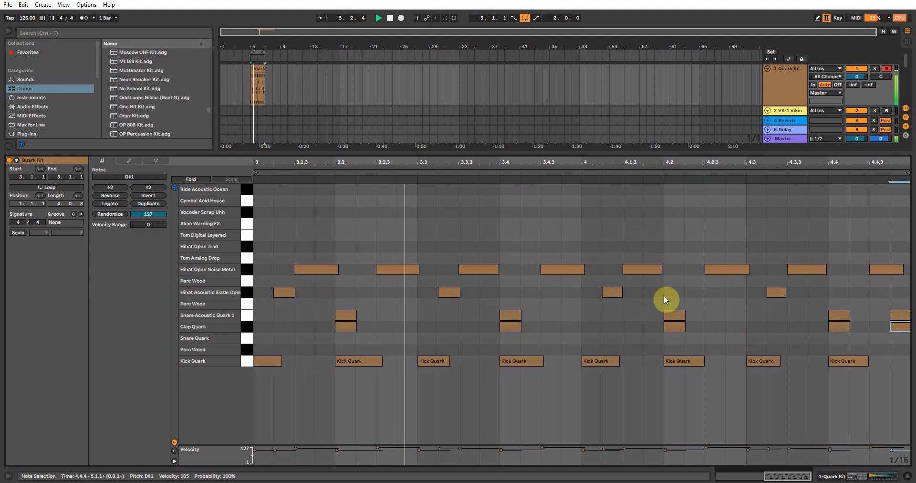
# Duplicate the two-bar drum clip to bar 7 and extend the loop to four bars.
pyautogui.click(256, 73)
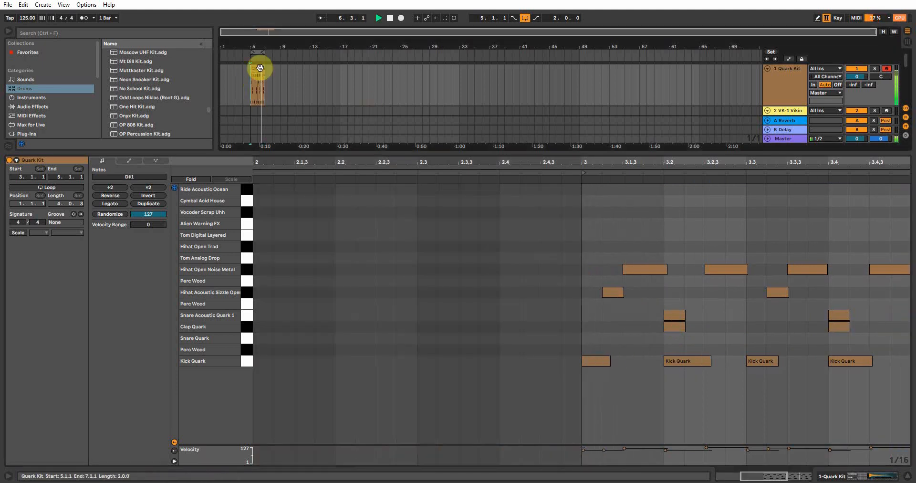
pyautogui.moveTo(259, 72); pyautogui.dragTo(275, 69)
pyautogui.keyDown('shift'); pyautogui.click(264, 71); pyautogui.keyUp('shift')
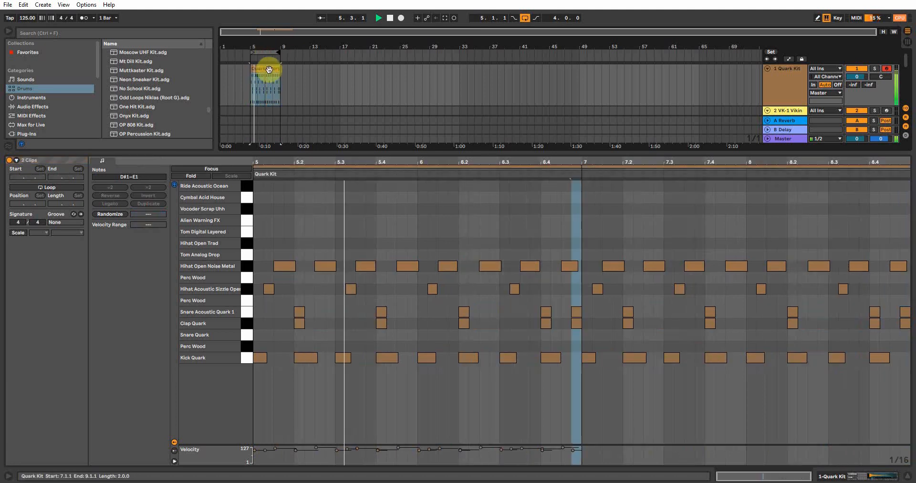
# Shrink the note editor, arm the VK-1 Viking Synthesizer track for recording and show its device.
pyautogui.moveTo(748, 163); pyautogui.dragTo(735, 285)
pyautogui.click(772, 118)
pyautogui.click(770, 115)
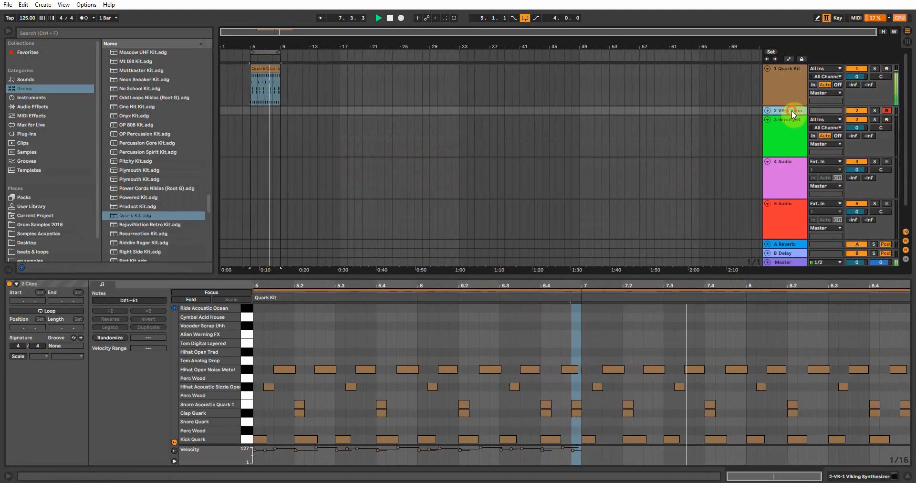
pyautogui.click(894, 475)
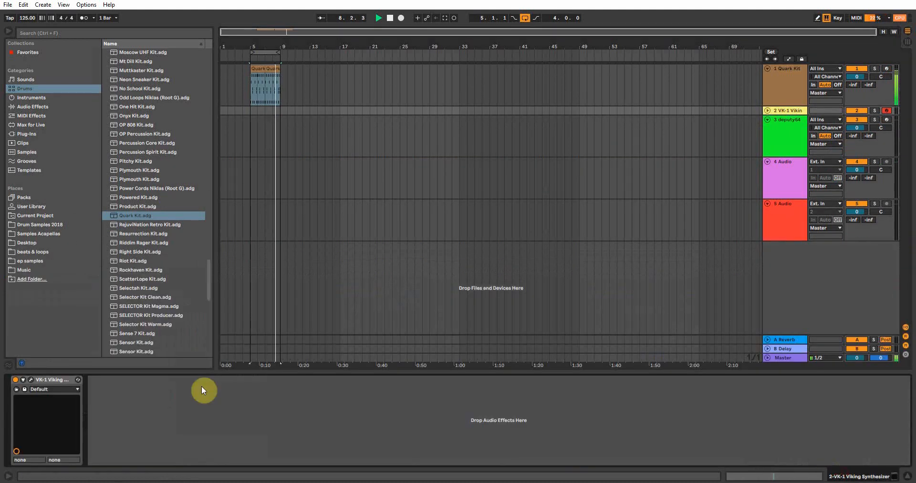
# Try the VK-1 synth's bass presets from Bass - Accelerator onward against the drum loop and choose Bass - Keeper.
pyautogui.click(41, 389)
pyautogui.click(64, 4)
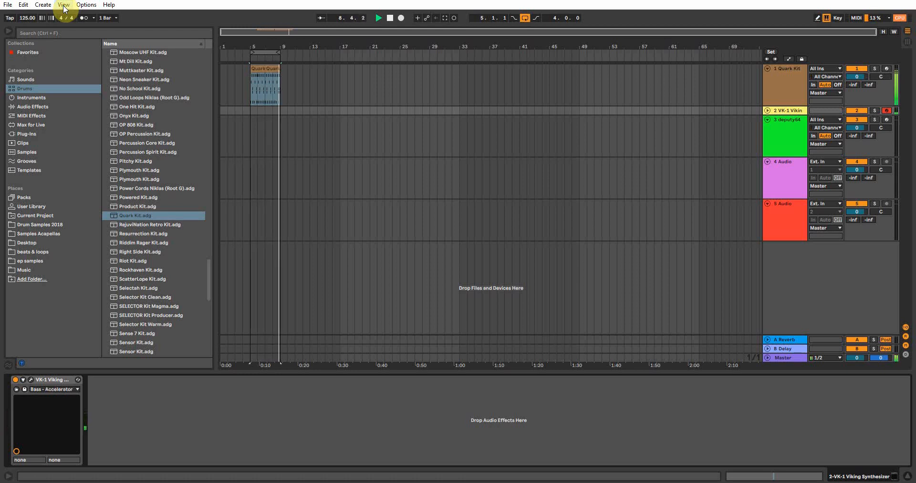
pyautogui.press('Down')
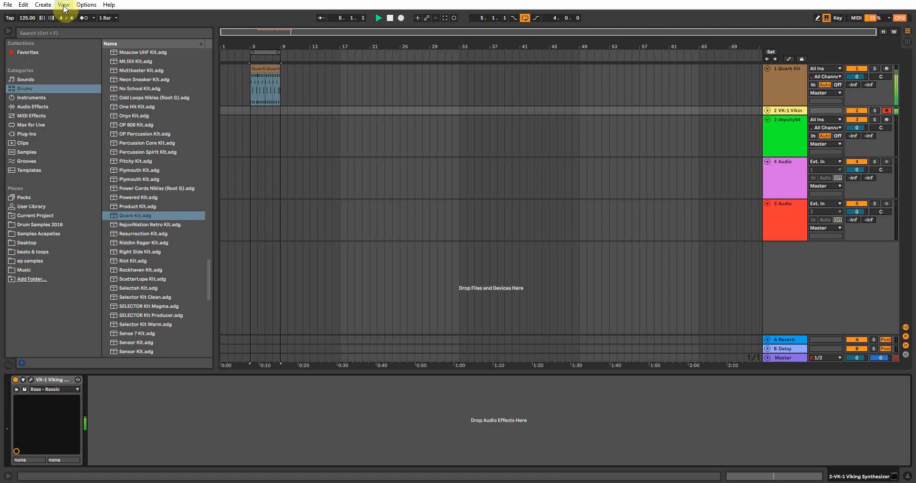
pyautogui.press('Down')
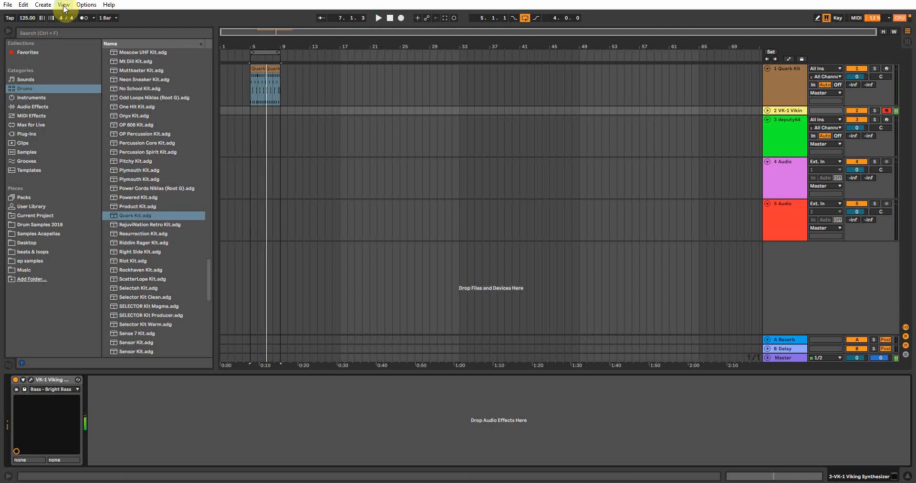
pyautogui.press('space')
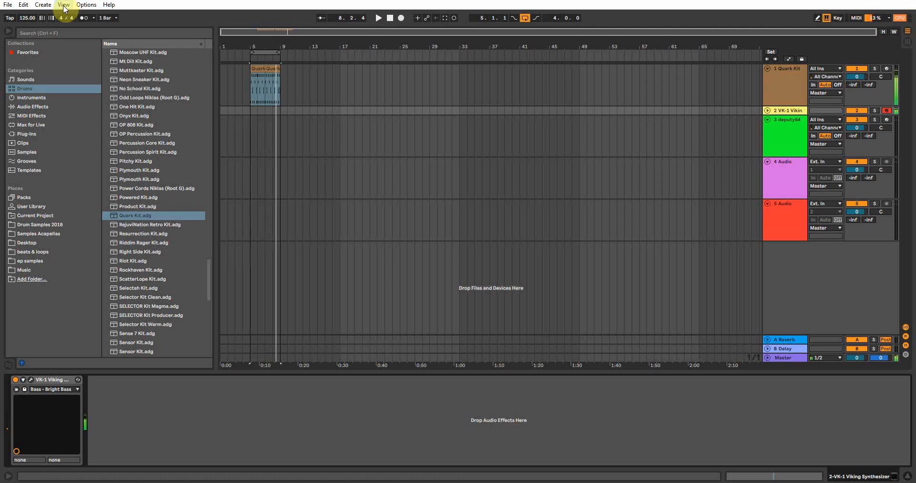
pyautogui.press('Down')
pyautogui.press('Down')
pyautogui.press('Down')
pyautogui.click(59, 391)
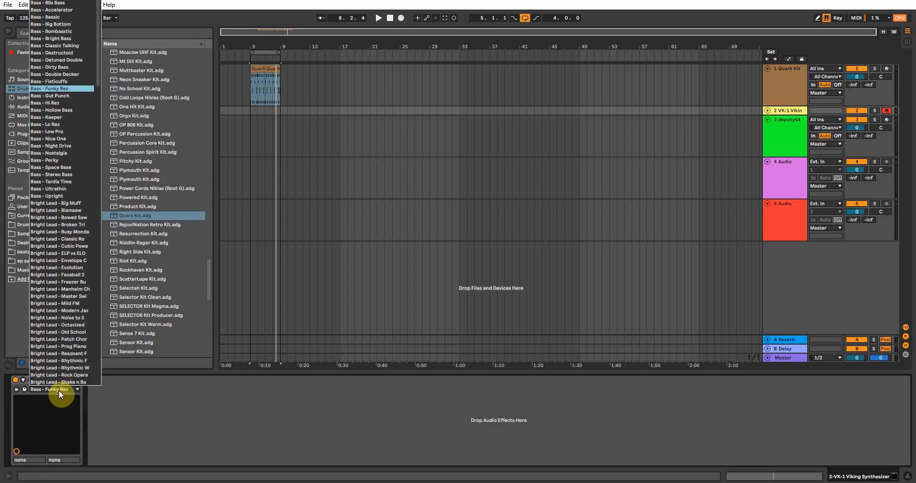
pyautogui.click(59, 390)
pyautogui.press('Down')
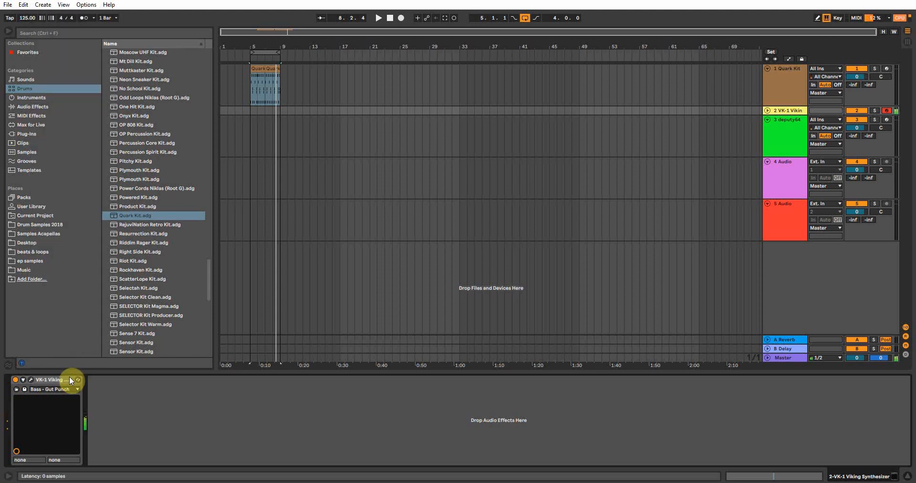
pyautogui.press('space')
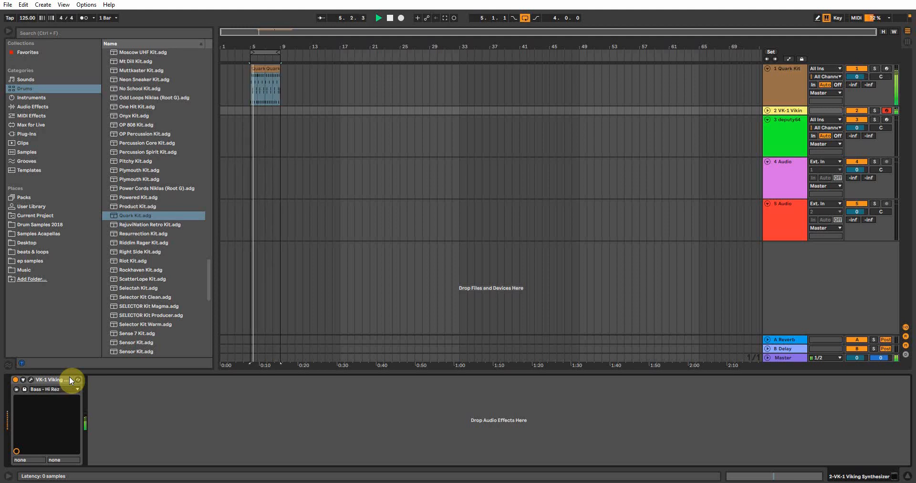
pyautogui.press('Down')
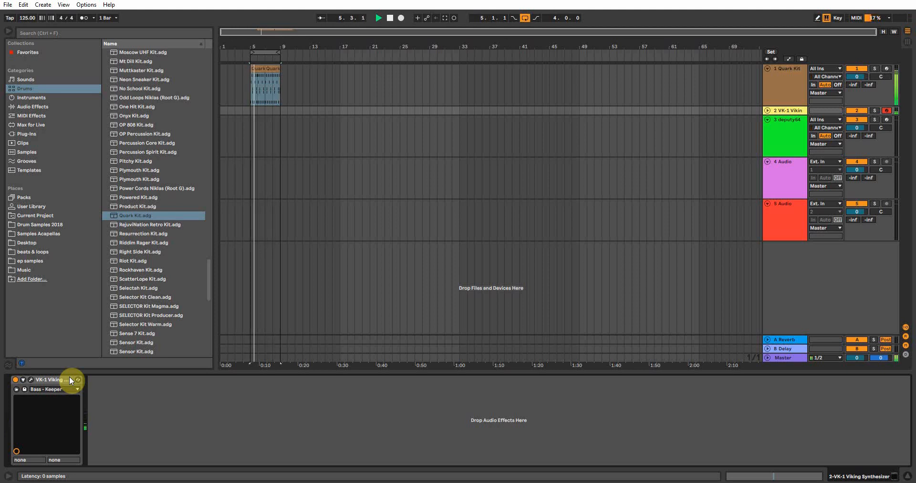
# Record a bass line on the VK-1 track over the drum loop, trim it to two bars and place it at bar 5.
pyautogui.press('F9')
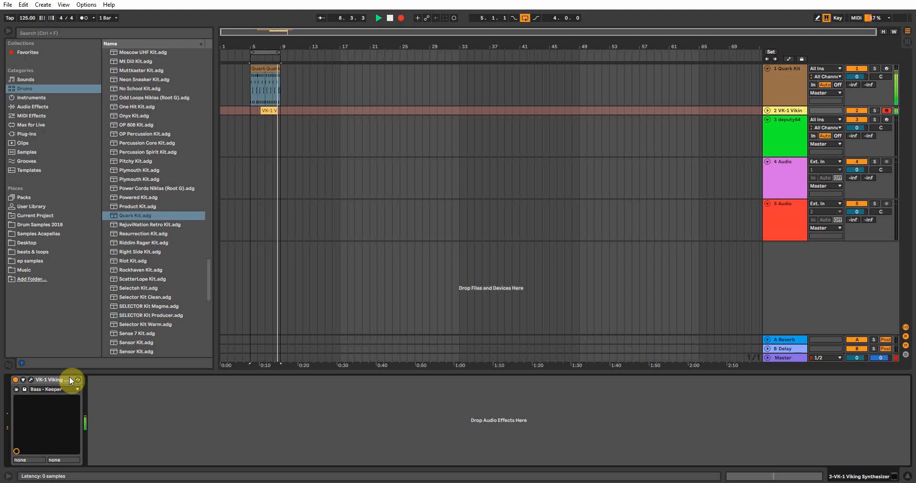
pyautogui.press('space')
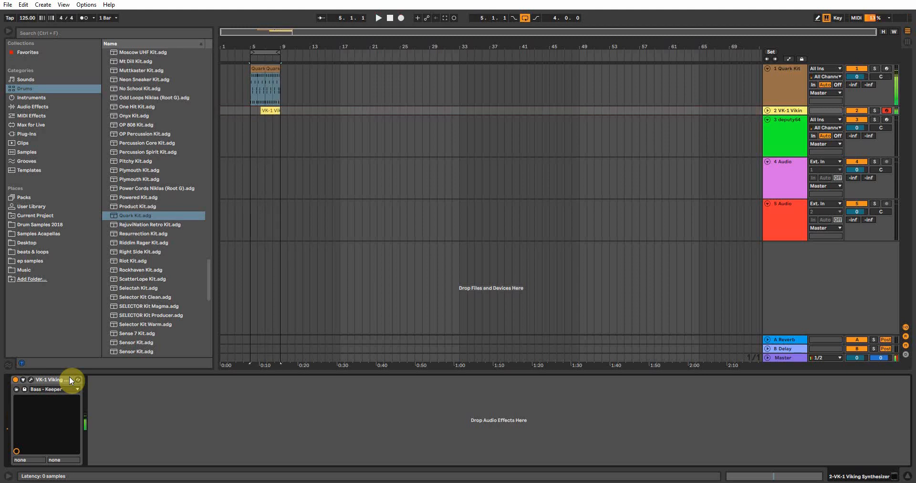
pyautogui.click(260, 111)
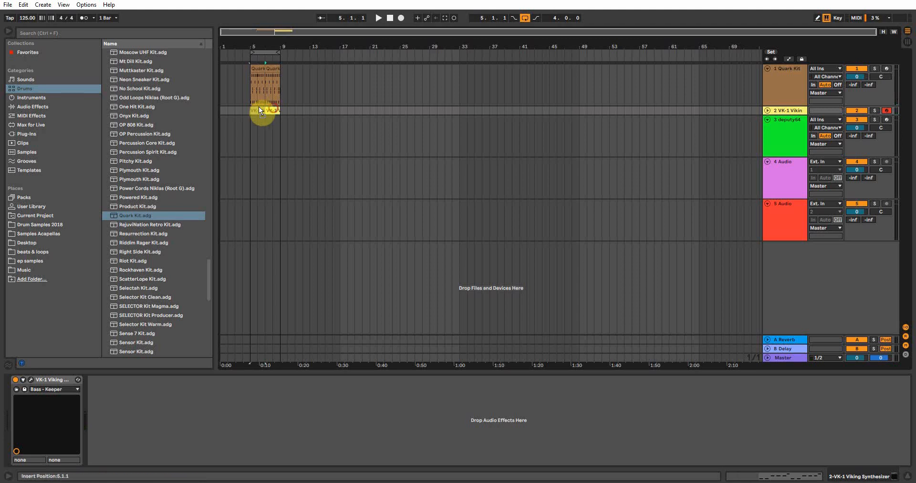
# Open the bass clip's notes, select and quantize them all, and play the result back.
pyautogui.doubleClick(260, 111)
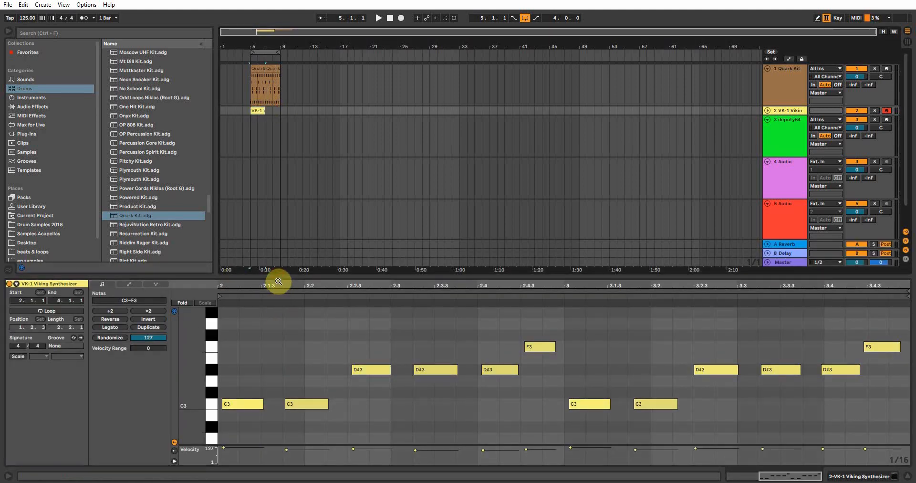
pyautogui.moveTo(234, 429); pyautogui.dragTo(911, 282)
pyautogui.press('space')
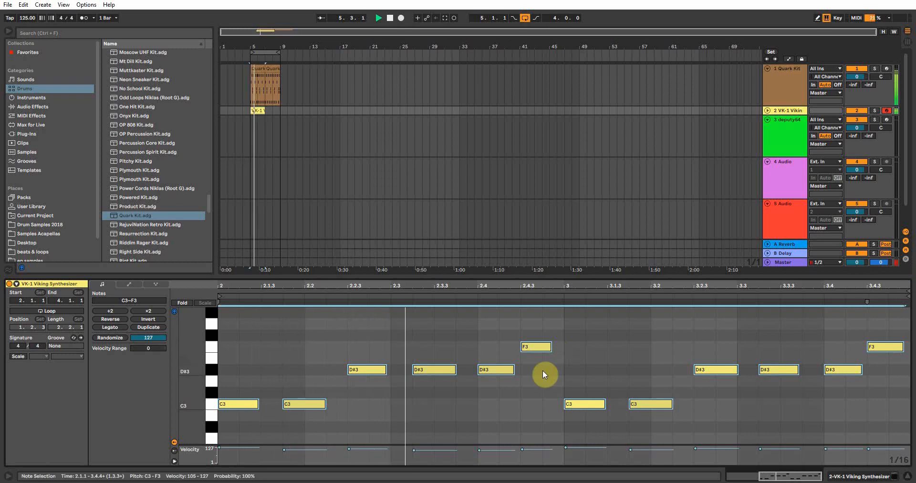
pyautogui.press('space')
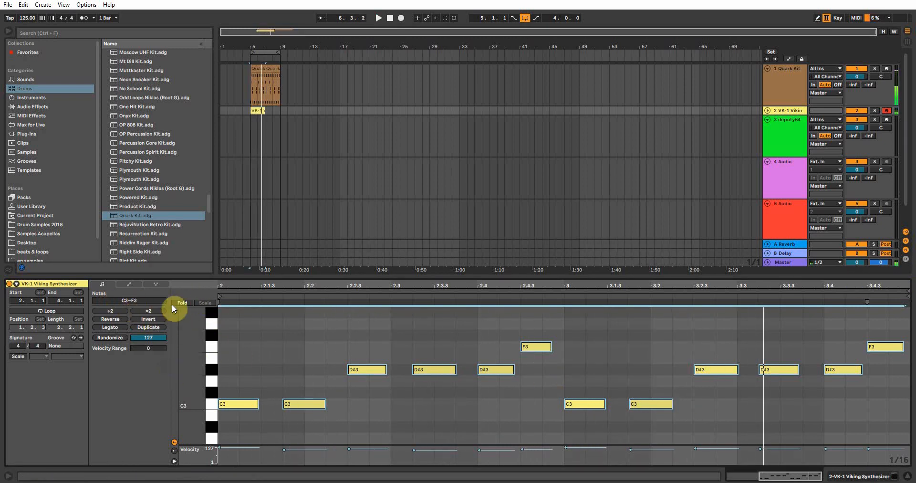
# Duplicate the two-bar bass clip to bar 7 and play it with the drums.
pyautogui.click(256, 111)
pyautogui.moveTo(268, 111); pyautogui.dragTo(247, 112)
pyautogui.hotkey('ctrl', 'd')
pyautogui.click(248, 111)
pyautogui.press('space')
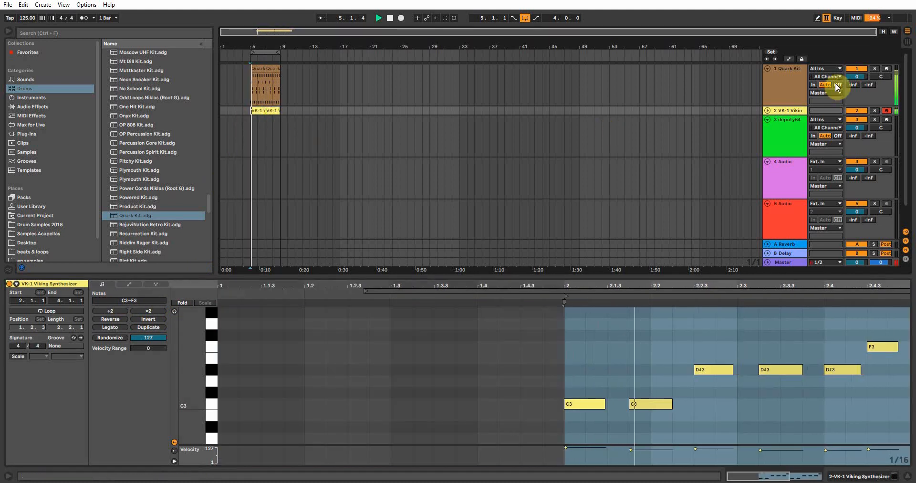
# Duplicate the VK-1 Viking Synthesizer track and delete the clips from the copy.
pyautogui.rightClick(781, 114)
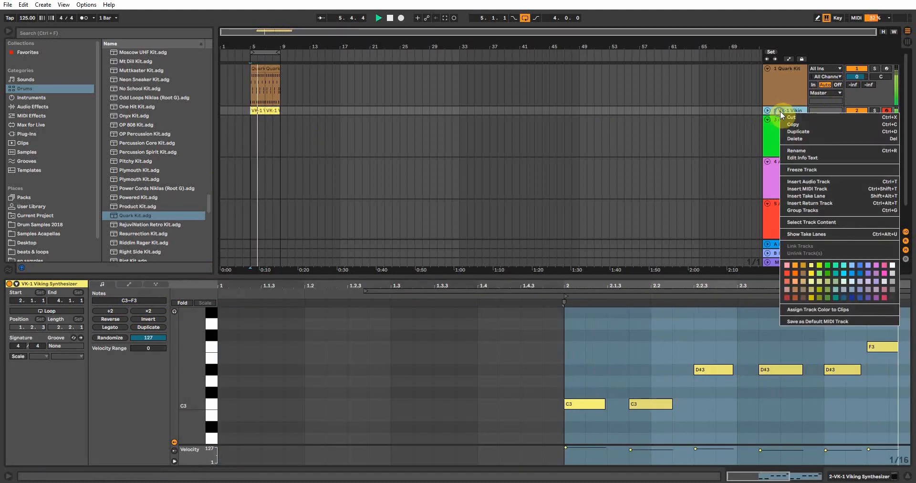
pyautogui.click(802, 127)
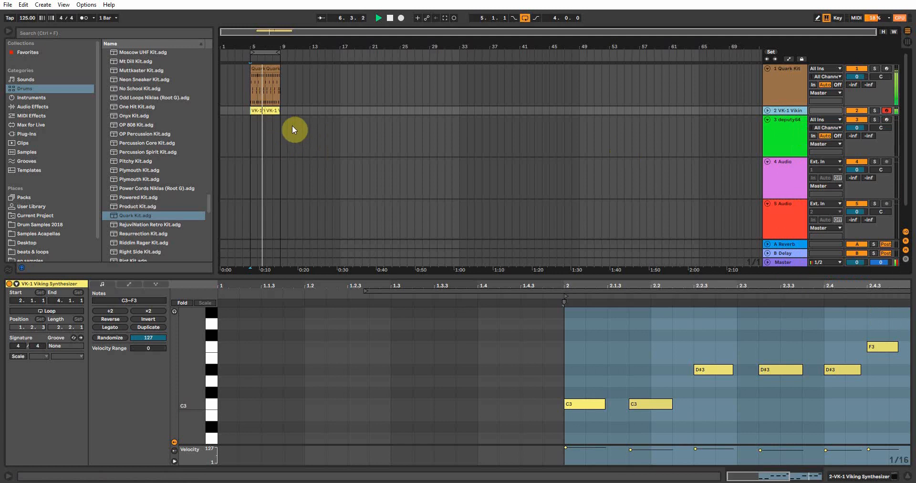
pyautogui.hotkey('ctrl', 'd')
pyautogui.press('space')
pyautogui.moveTo(291, 121); pyautogui.dragTo(238, 115)
pyautogui.press('Delete')
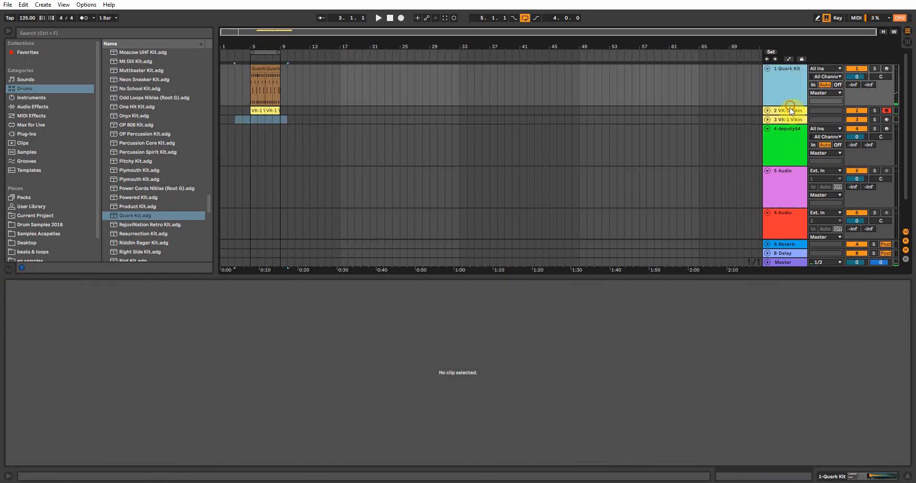
# Rename the original VK-1 track, which holds the clips, as "bass".
pyautogui.click(791, 119)
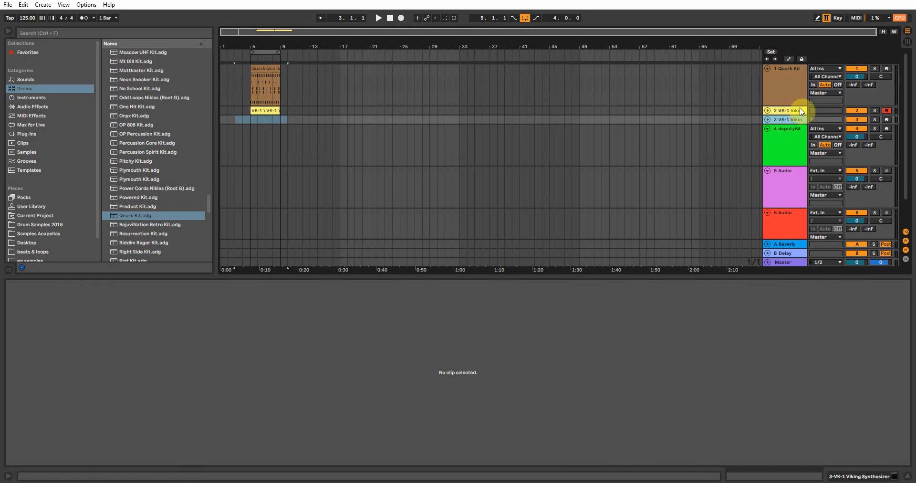
pyautogui.rightClick(786, 110)
pyautogui.click(803, 146)
pyautogui.write('bass')
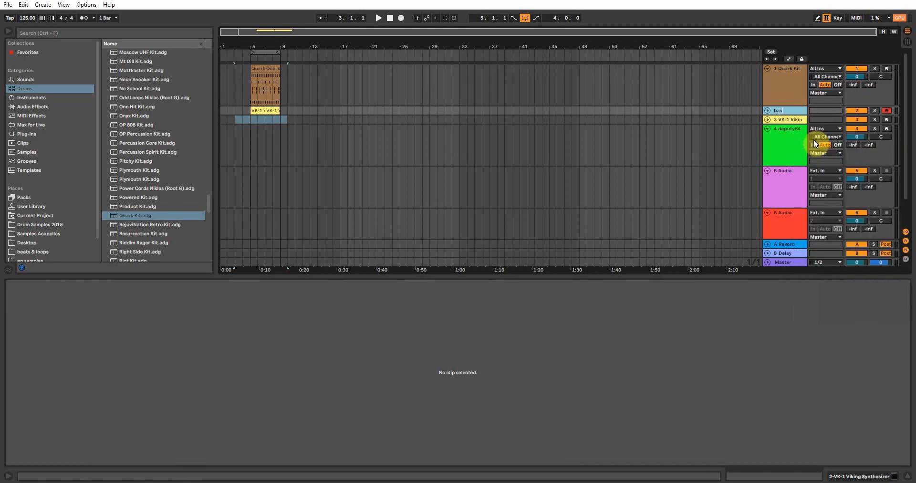
pyautogui.press('Return')
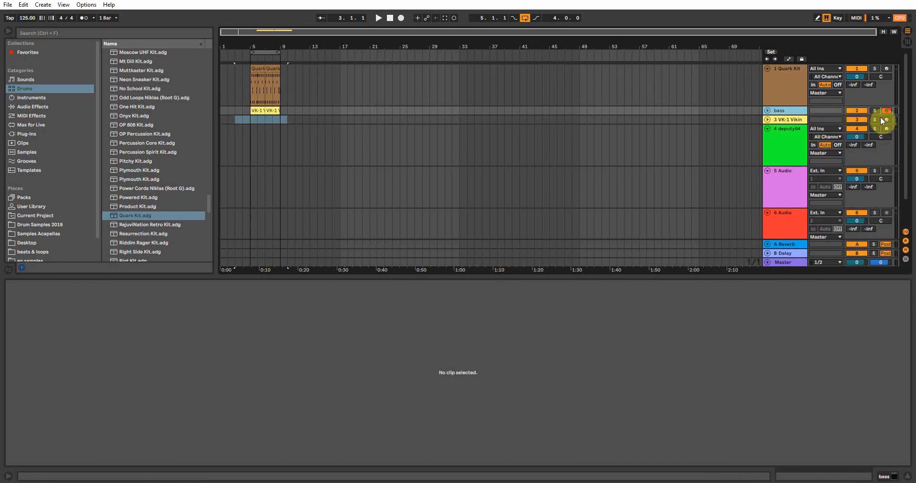
# Arm the duplicated VK-1 track and load the Bass - Funky Rez preset on its synth.
pyautogui.click(837, 119)
pyautogui.click(851, 476)
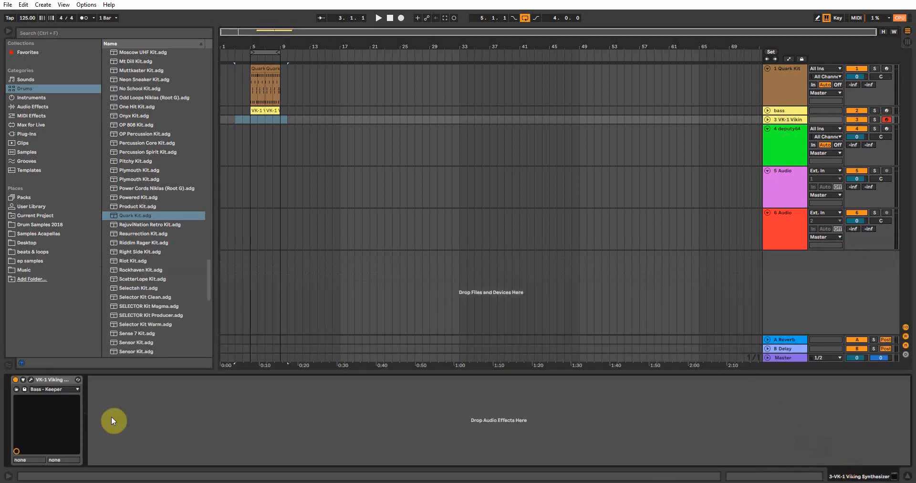
pyautogui.click(68, 389)
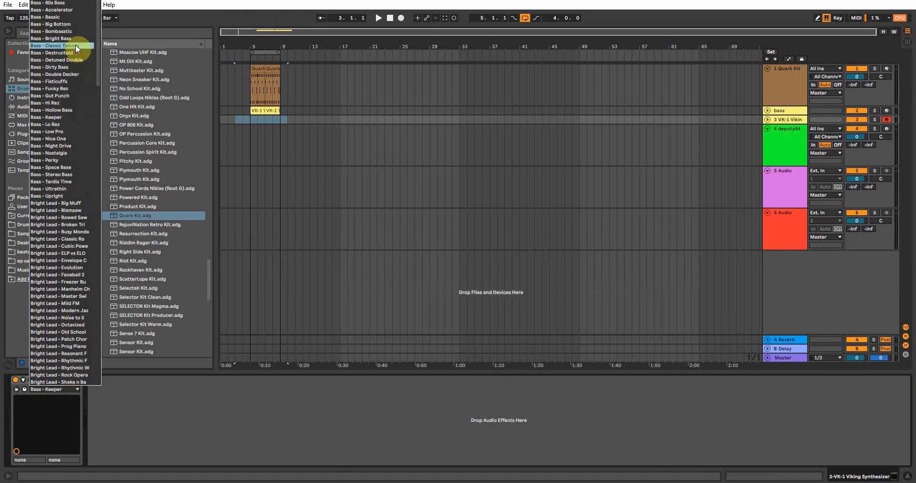
pyautogui.click(55, 88)
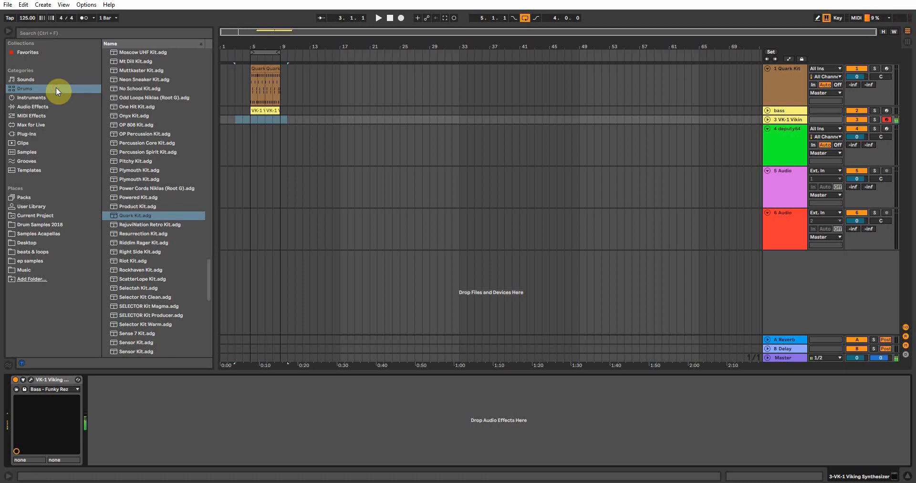
# Play the loop over bars 5 to 9 and record a four-bar part on the second VK-1 track.
pyautogui.press('Tab')
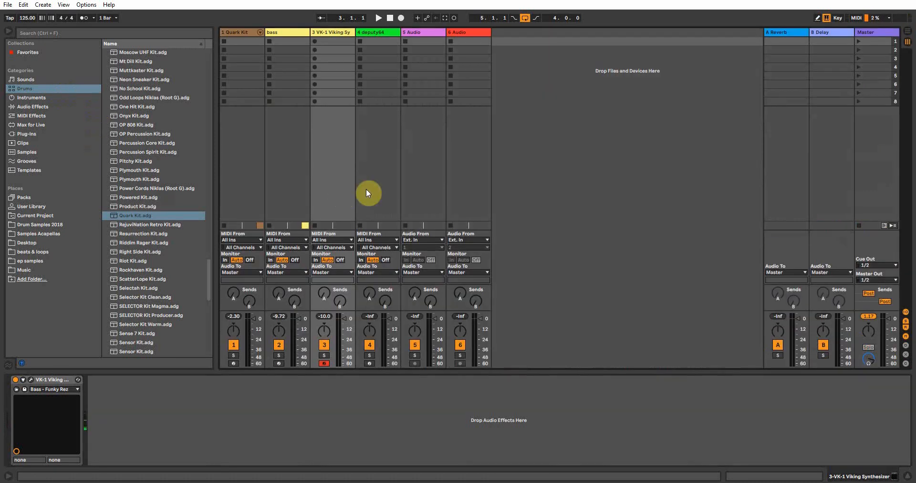
pyautogui.press('space')
pyautogui.click(908, 30)
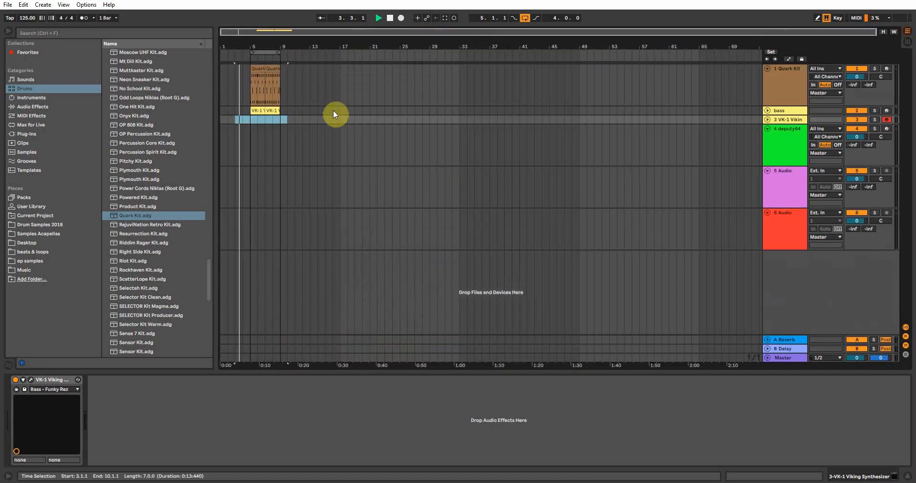
pyautogui.click(253, 138)
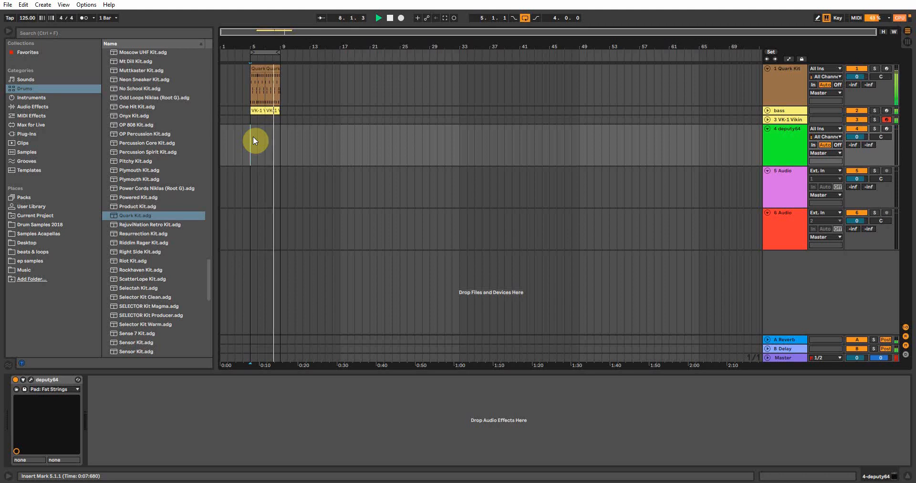
pyautogui.press('F9')
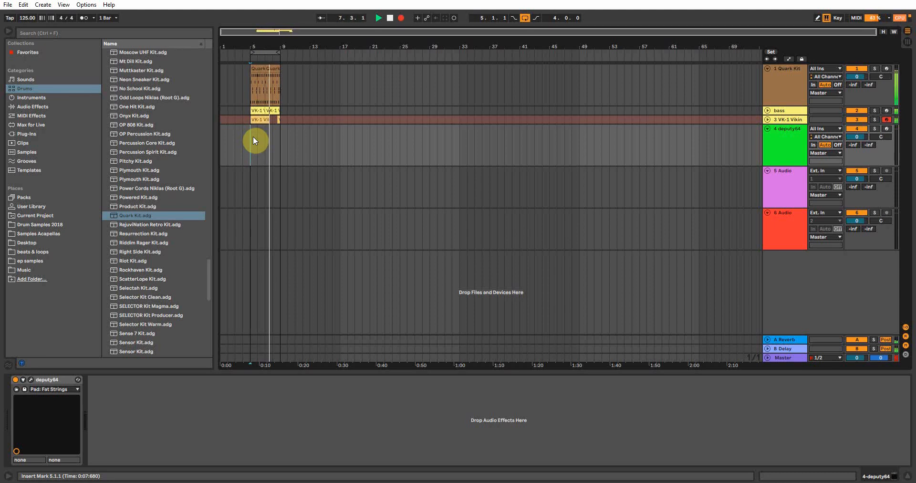
pyautogui.press('space')
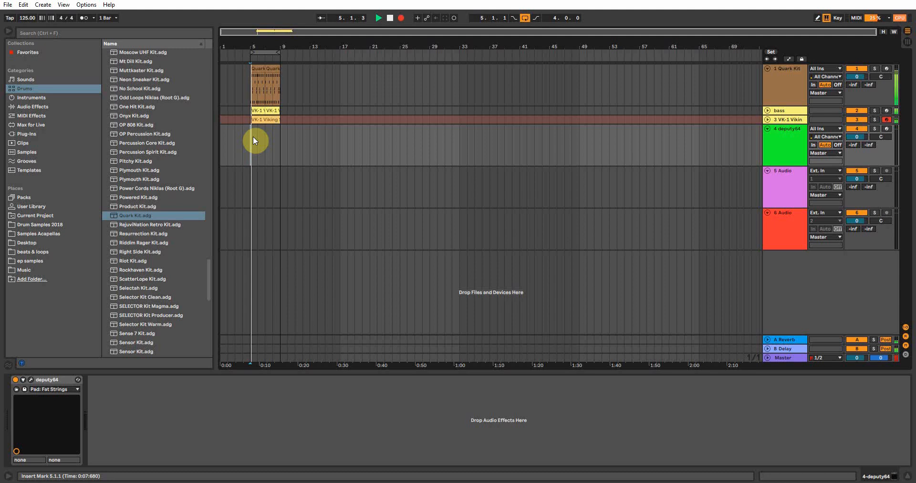
# Open the recorded VK-1 clip's notes in an enlarged editor and quantize the closing phrase from the F7 note near 5.2.
pyautogui.doubleClick(261, 120)
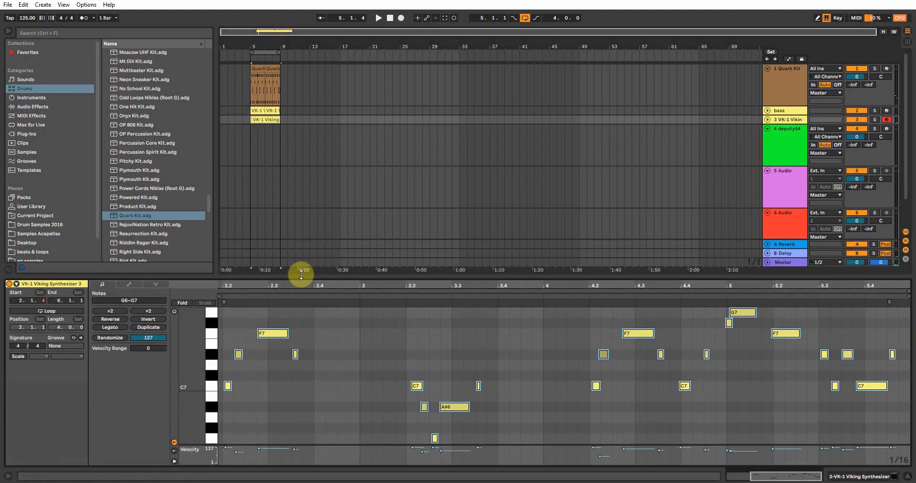
pyautogui.moveTo(304, 277); pyautogui.dragTo(303, 98)
pyautogui.scroll(2, 276, 332)
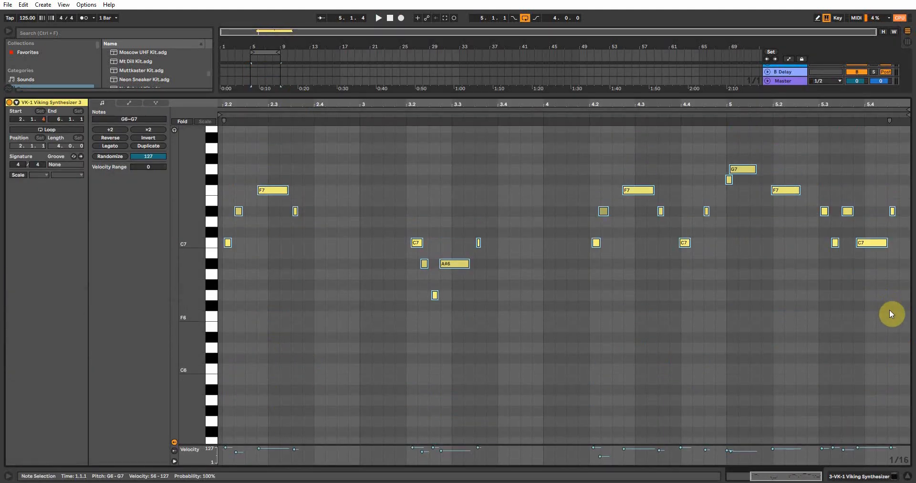
pyautogui.click(896, 327)
pyautogui.moveTo(902, 243); pyautogui.dragTo(767, 155)
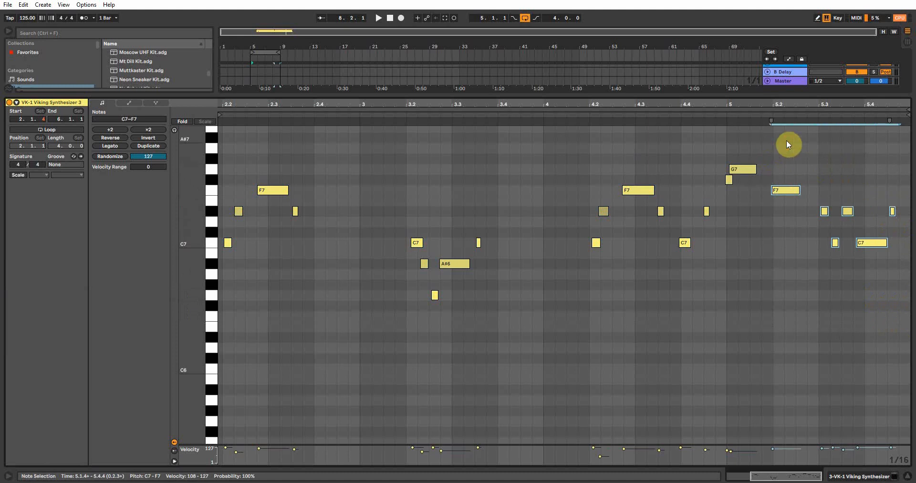
pyautogui.hotkey('ctrl', 'u')
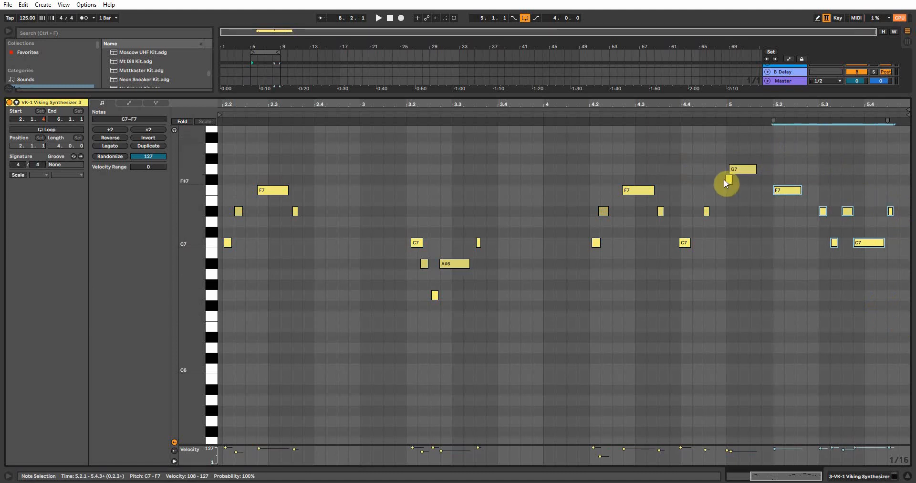
# Quantize the VK-1 clip's notes between 2.2 and 4.4 and play them briefly.
pyautogui.moveTo(723, 295); pyautogui.dragTo(190, 164)
pyautogui.hotkey('ctrl', 'u')
pyautogui.press('space')
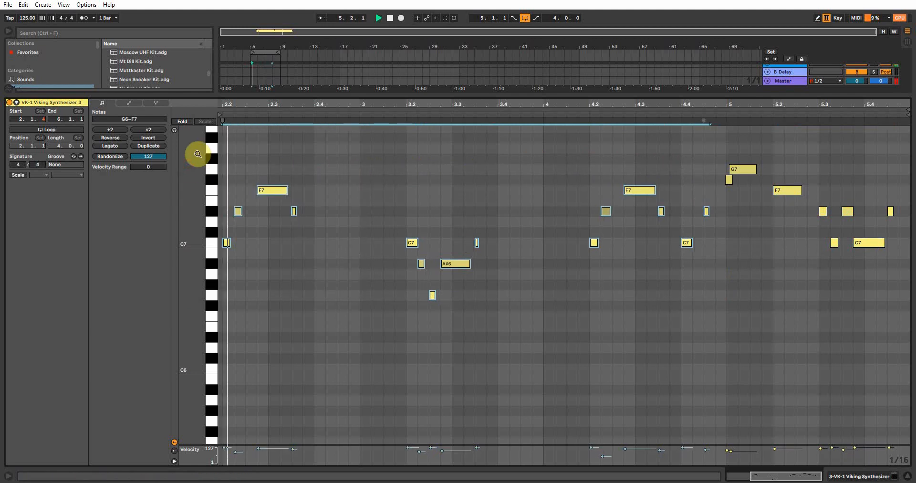
pyautogui.click(221, 112)
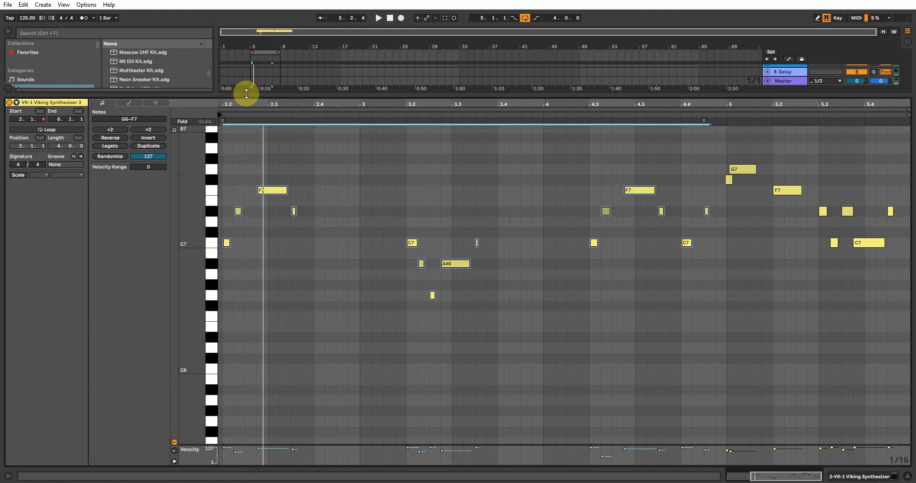
# Play the loop from bar 5 to hear the quantized VK-1 part against the drums and bass.
pyautogui.moveTo(245, 93); pyautogui.dragTo(264, 262)
pyautogui.click(255, 93)
pyautogui.moveTo(247, 46); pyautogui.dragTo(259, 91)
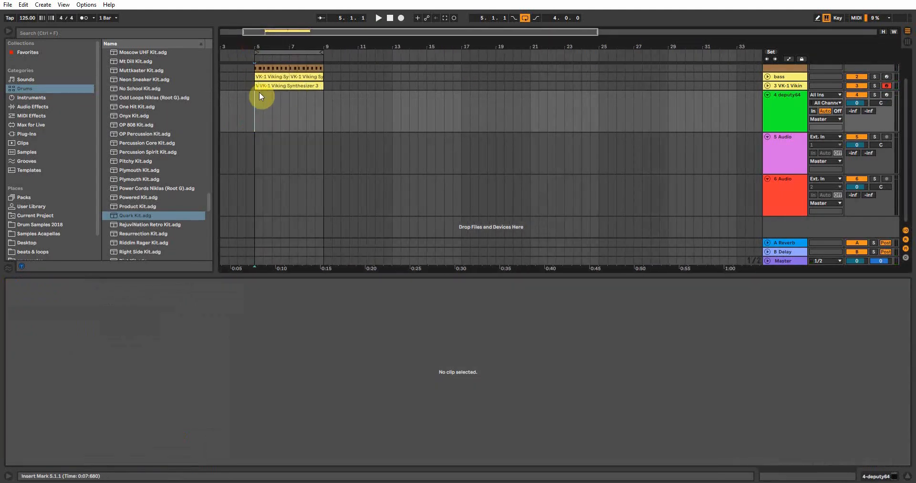
pyautogui.click(256, 86)
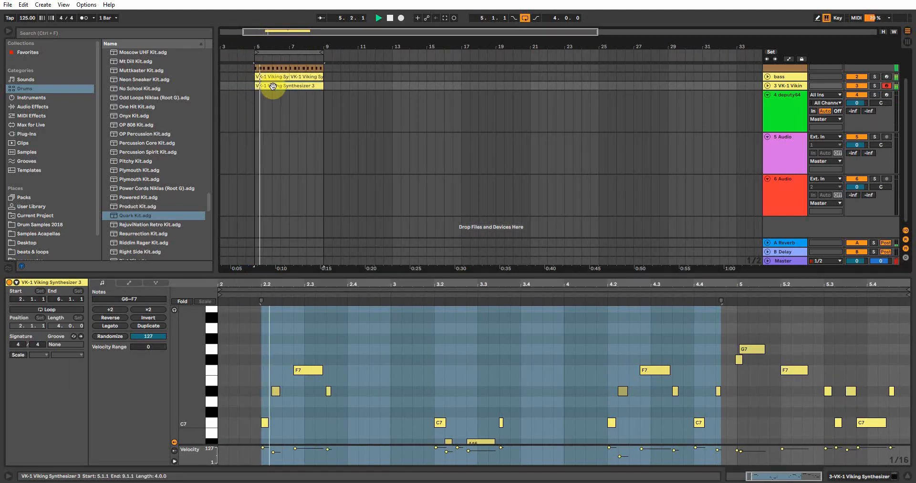
pyautogui.moveTo(334, 276); pyautogui.dragTo(334, 130)
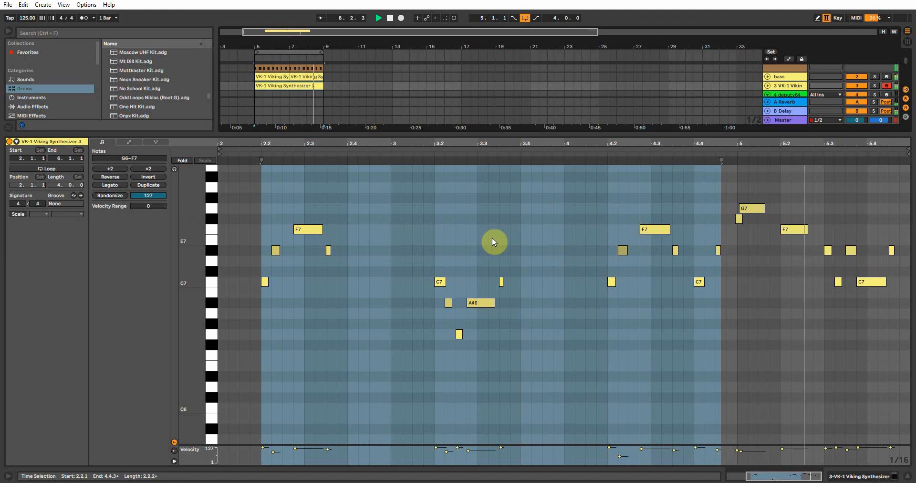
pyautogui.moveTo(424, 135); pyautogui.dragTo(424, 318)
pyautogui.press('space')
# Arm the deputy64 track and step through its synth presets from Pad: Nag Pulse to Bass: Phasing Hollow.
pyautogui.click(791, 129)
pyautogui.click(887, 129)
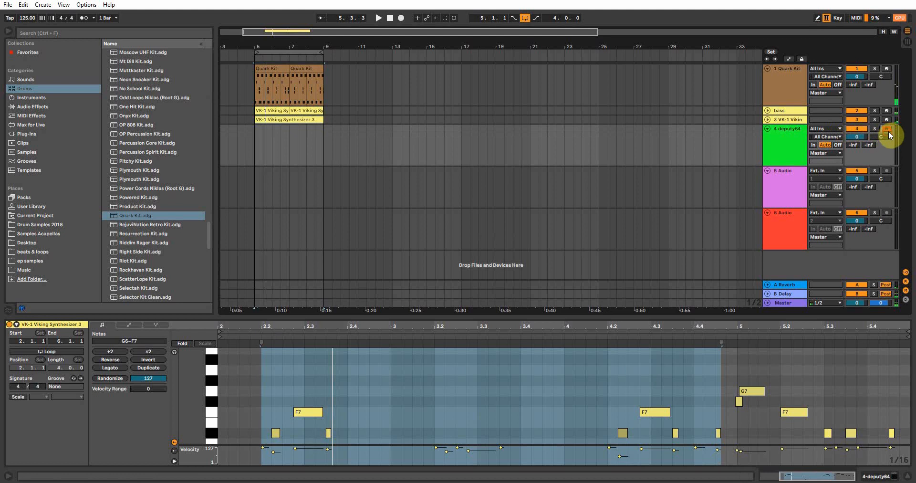
pyautogui.click(864, 475)
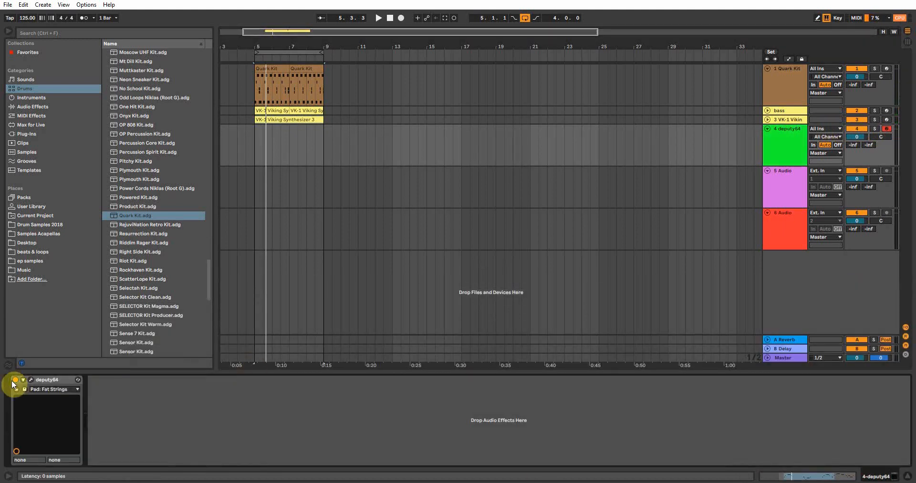
pyautogui.click(48, 389)
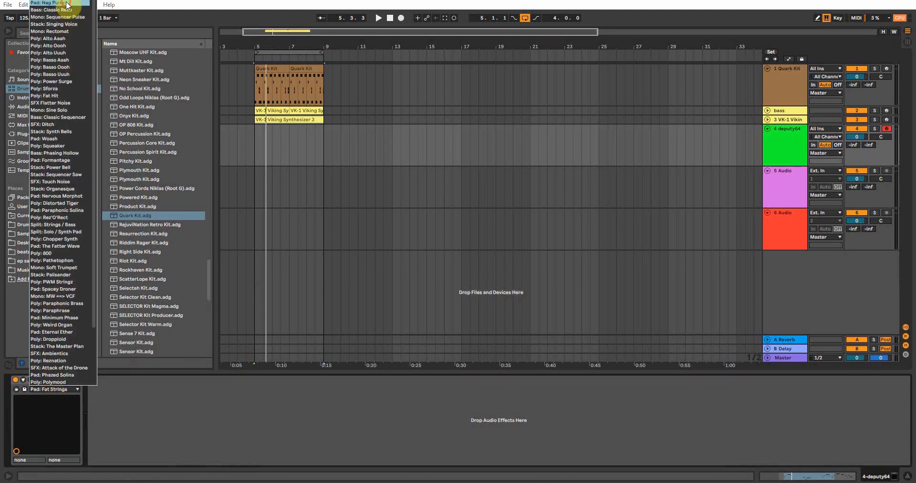
pyautogui.click(64, 3)
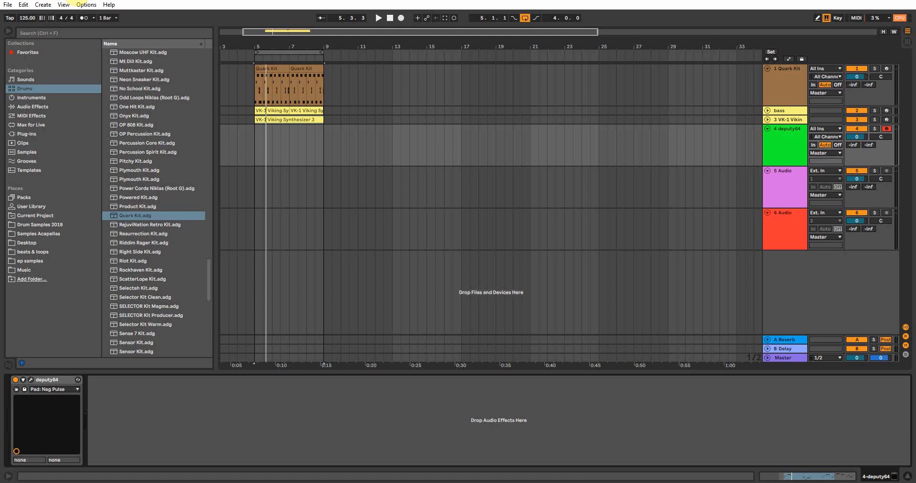
pyautogui.press('Down')
pyautogui.press('Down')
pyautogui.press('Down')
pyautogui.press('Down')
pyautogui.press('Down')
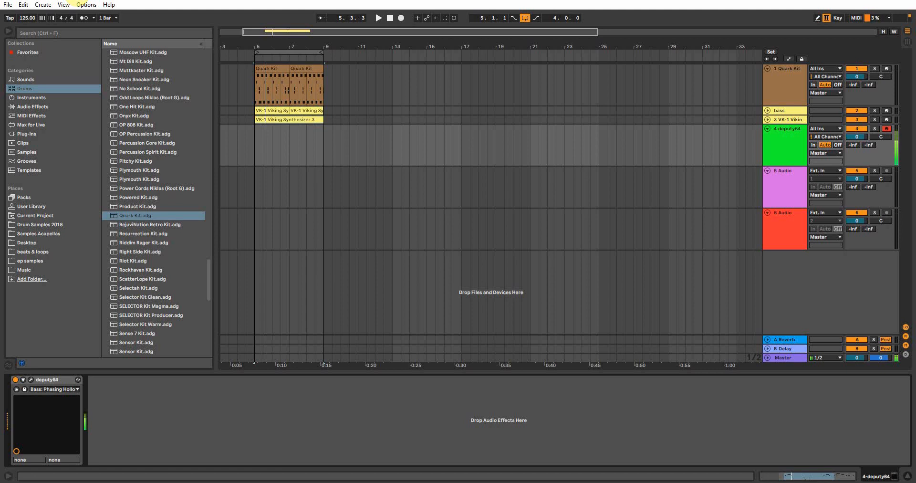
# Play the loop and record a two-bar chord part on the deputy64 track from bar 5 to bar 7.
pyautogui.press('space')
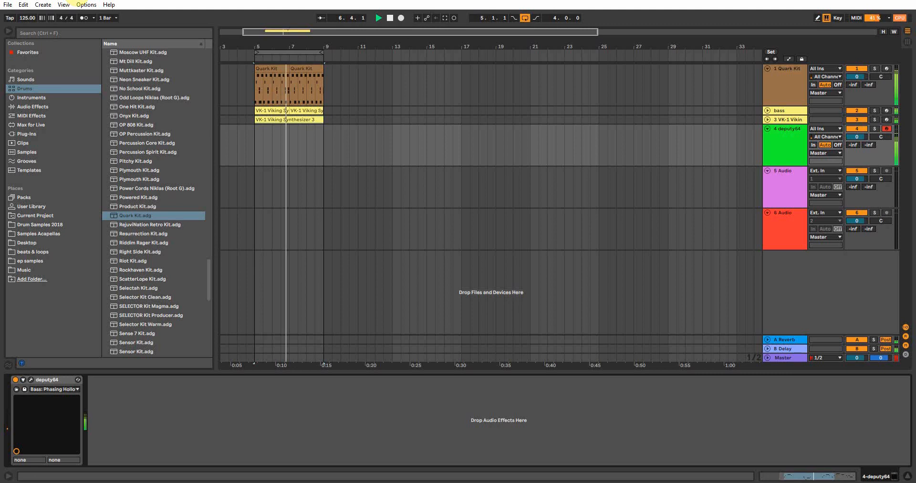
pyautogui.press('F9')
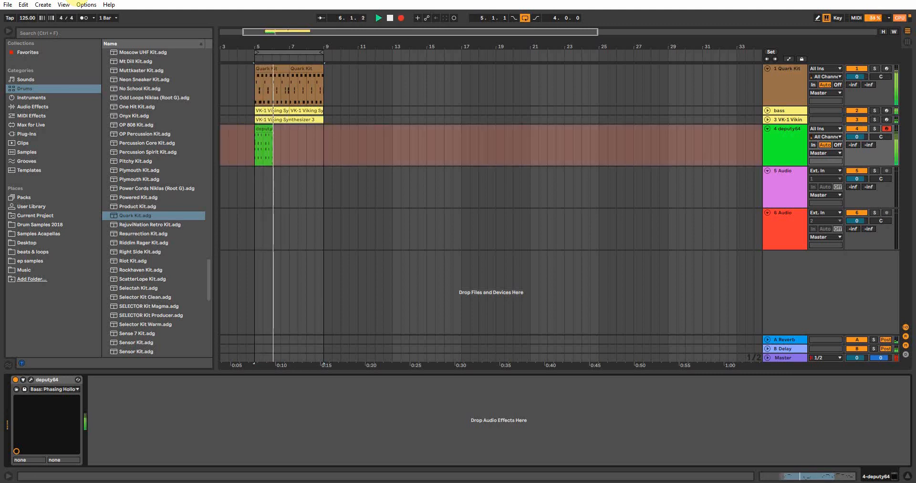
pyautogui.press('space')
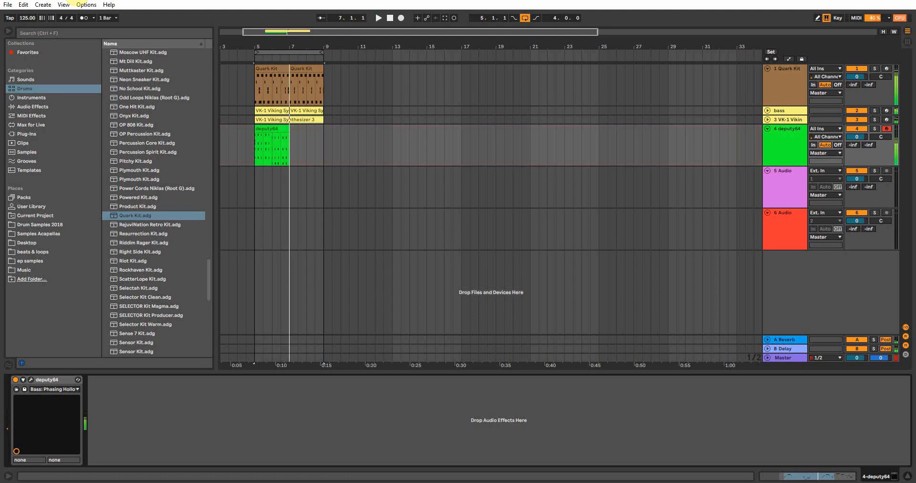
# Quantize all notes in the recorded deputy64 clip and delete the stray C#3 note from the first chord.
pyautogui.doubleClick(266, 127)
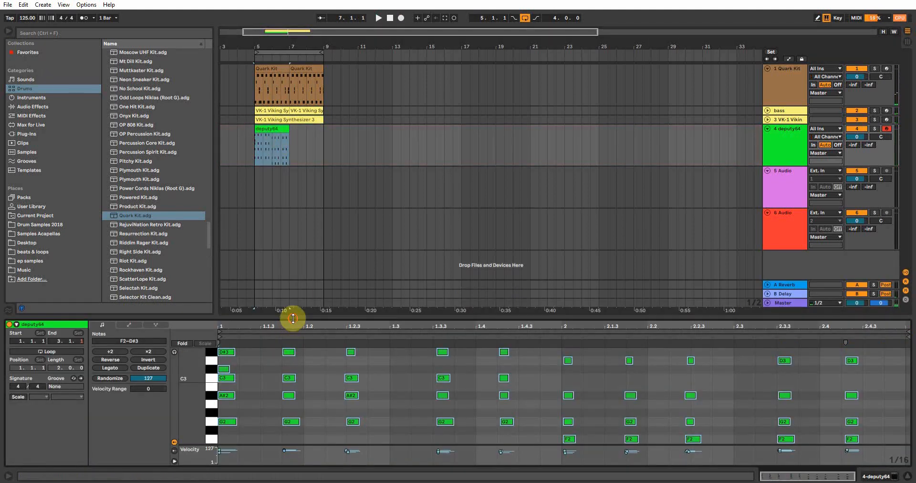
pyautogui.moveTo(293, 318); pyautogui.dragTo(293, 88)
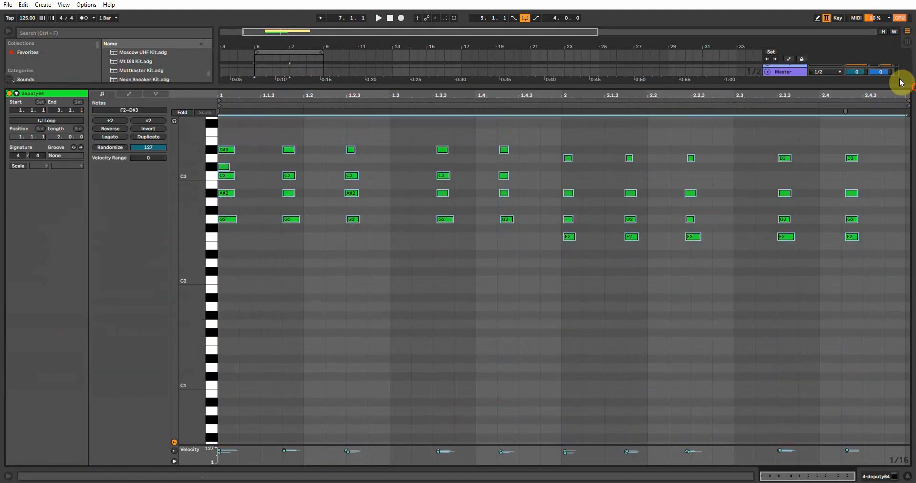
pyautogui.hotkey('ctrl', 'u')
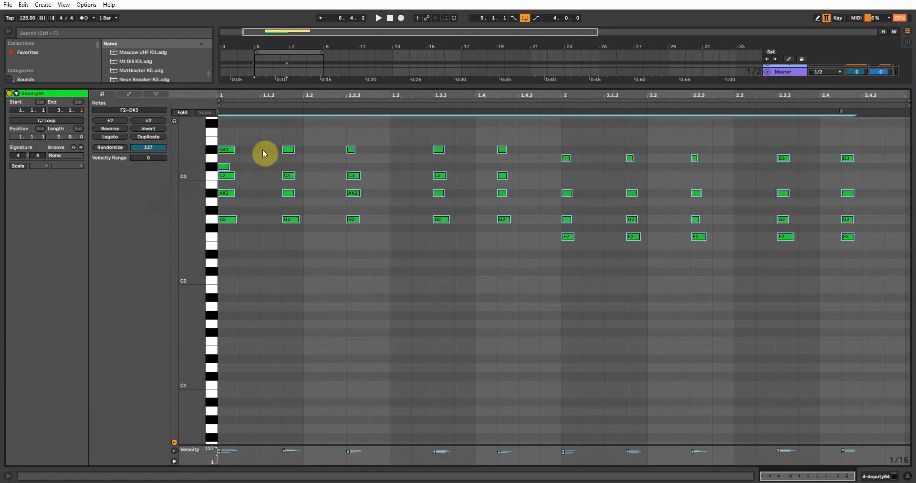
pyautogui.click(225, 160)
pyautogui.click(225, 165)
pyautogui.press('Delete')
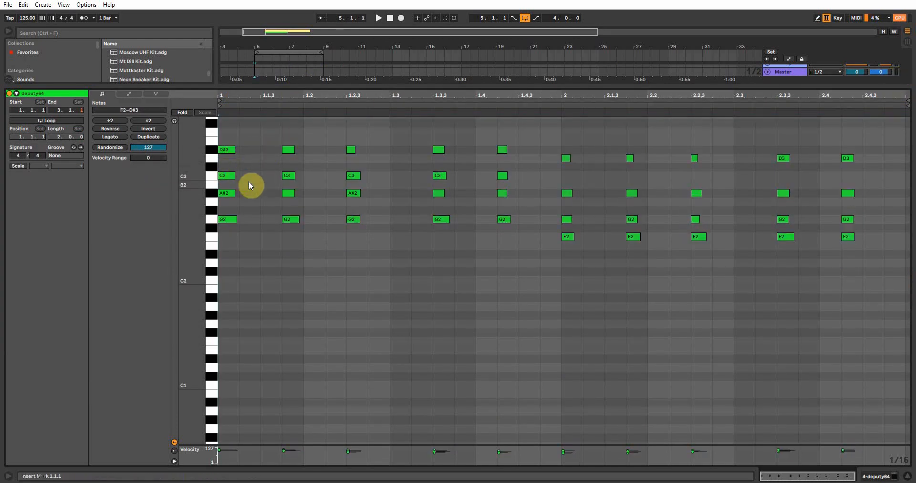
# Start playback and duplicate the two-bar deputy64 clip to bar 7.
pyautogui.press('space')
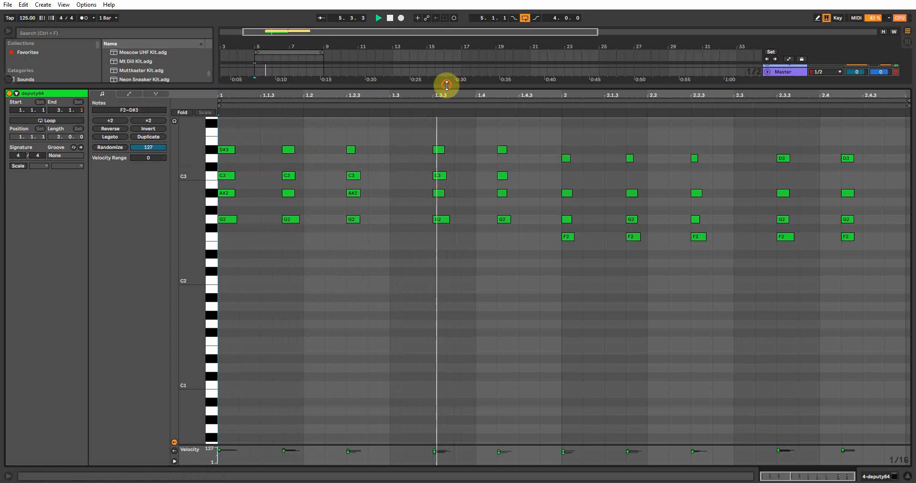
pyautogui.moveTo(447, 86); pyautogui.dragTo(406, 242)
pyautogui.click(282, 113)
pyautogui.moveTo(275, 66); pyautogui.dragTo(309, 105)
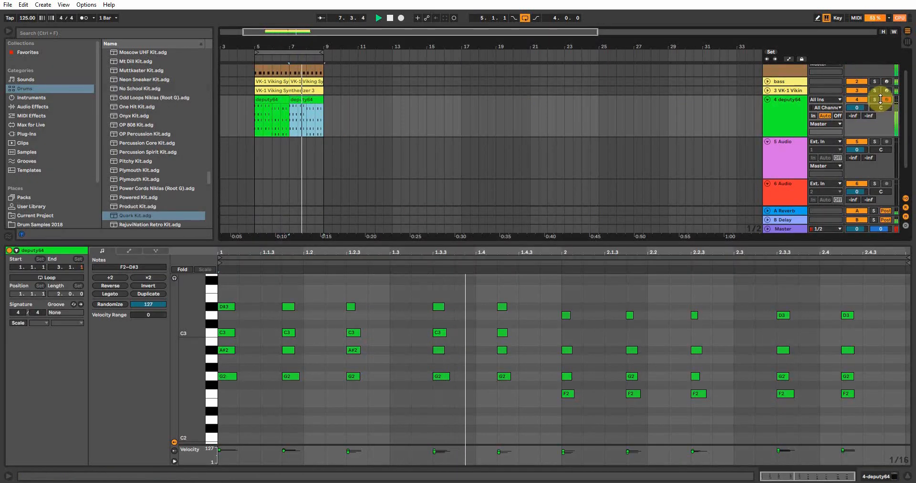
# Solo the deputy64 track and add an EQ Eight after its synth.
pyautogui.click(875, 101)
pyautogui.click(787, 109)
pyautogui.click(882, 476)
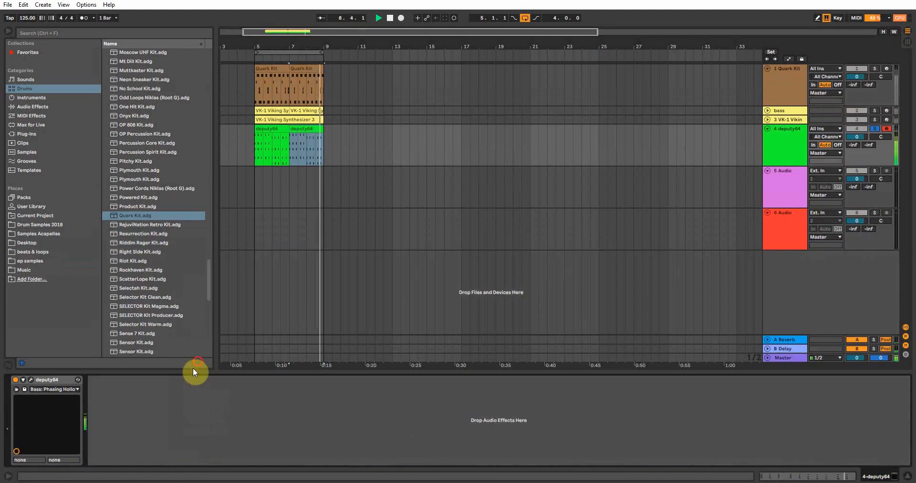
pyautogui.click(28, 106)
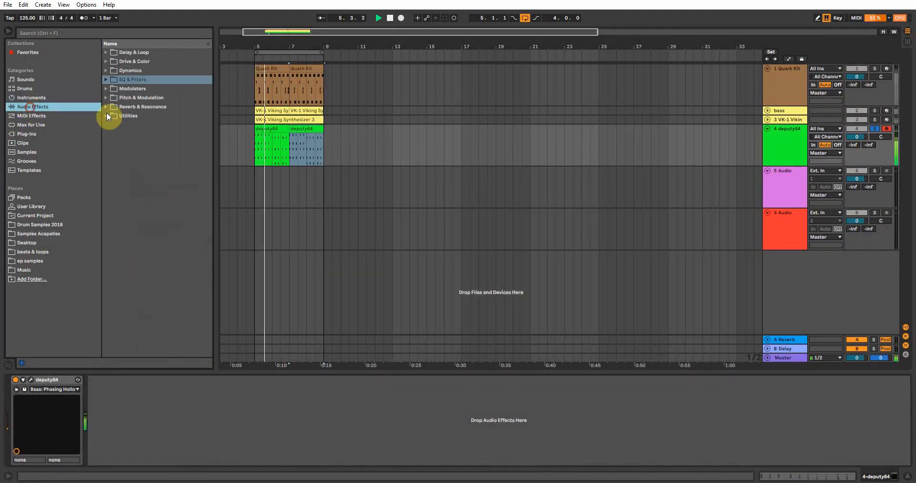
pyautogui.click(108, 82)
pyautogui.moveTo(127, 106); pyautogui.dragTo(248, 414)
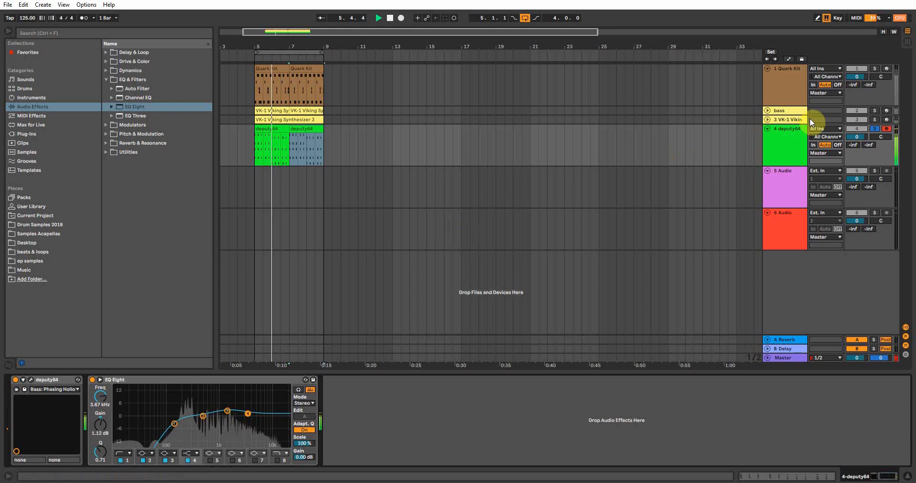
# Solo the bass track and add an EQ Eight with band 1 at 27.8 Hz and 0.87 dB and a low-end boost on band 2.
pyautogui.click(875, 111)
pyautogui.click(792, 112)
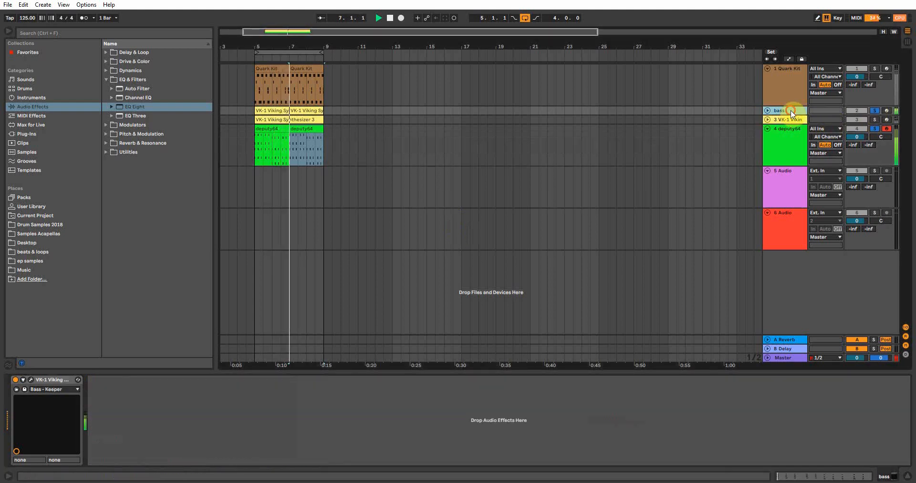
pyautogui.doubleClick(129, 107)
pyautogui.moveTo(183, 416); pyautogui.dragTo(138, 414)
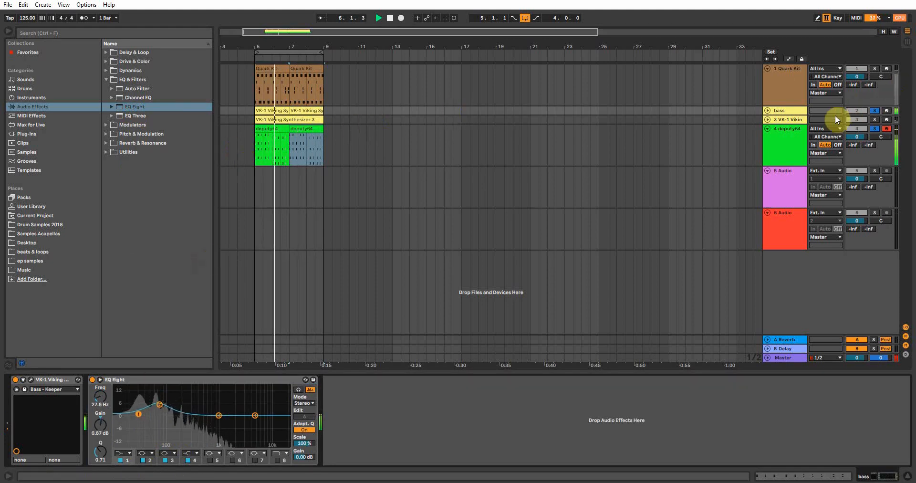
# Turn off the track solos, stop playback, and fold the deputy64 and 5 Audio tracks.
pyautogui.click(875, 110)
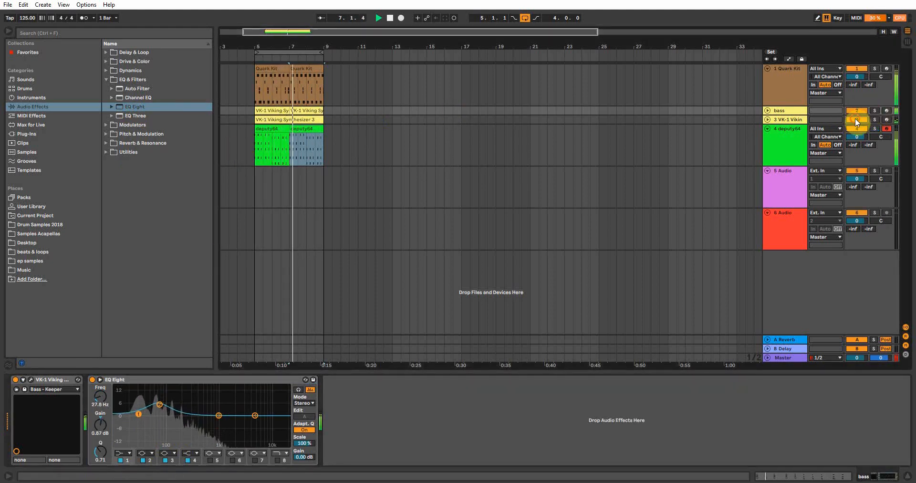
pyautogui.click(767, 127)
pyautogui.press('space')
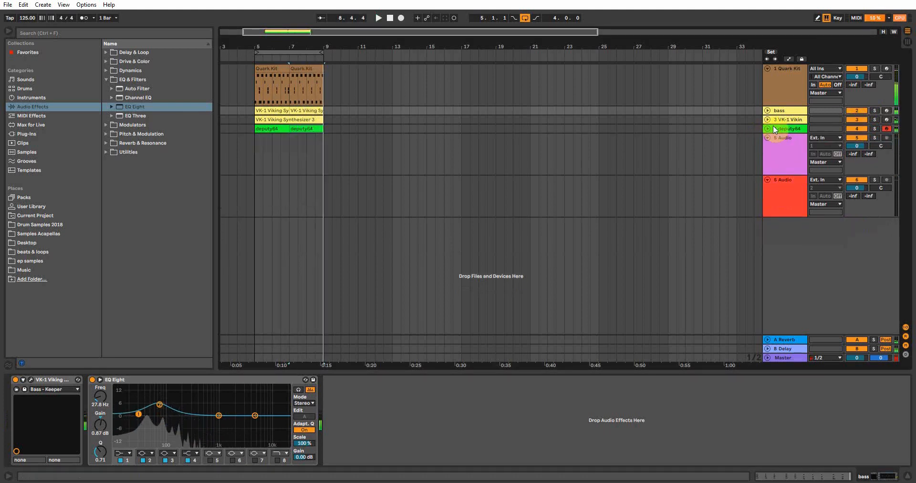
pyautogui.click(779, 120)
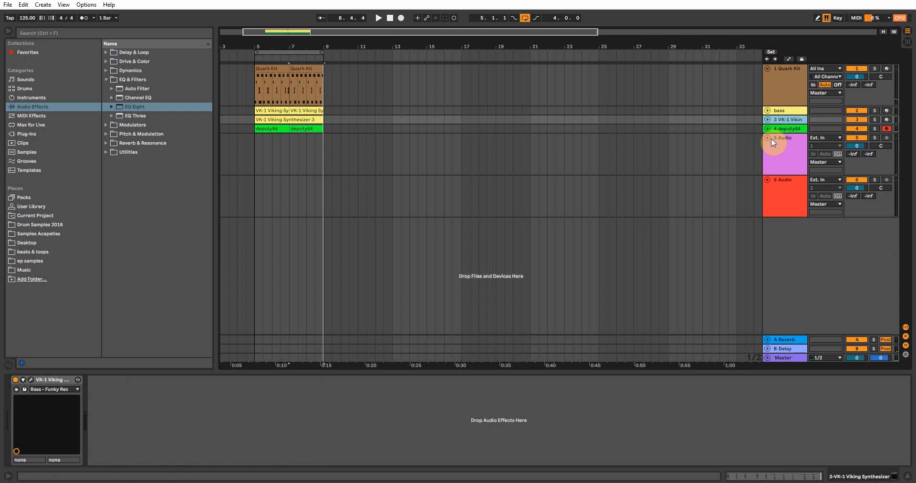
pyautogui.click(767, 138)
# Duplicate the deputy64 track with its synth and EQ, and delete the clips from the copy.
pyautogui.rightClick(782, 128)
pyautogui.click(802, 145)
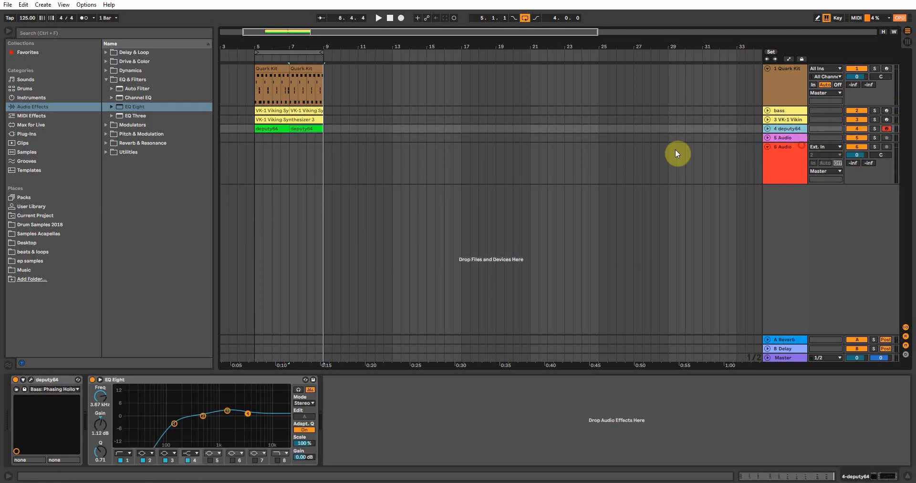
pyautogui.moveTo(331, 137); pyautogui.dragTo(248, 142)
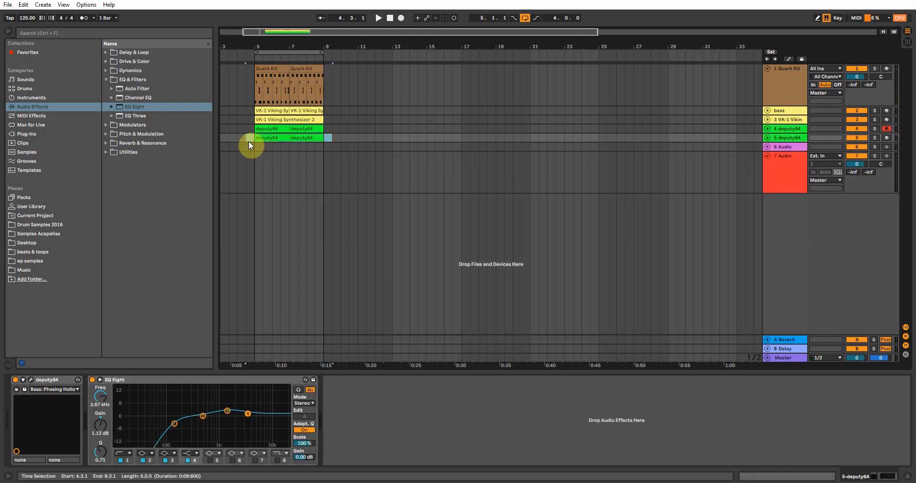
pyautogui.press('Delete')
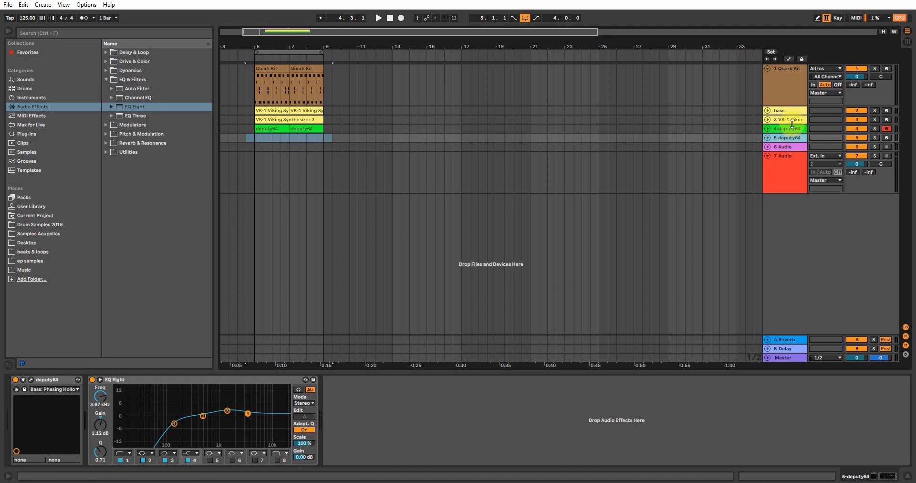
# Rename the original deputy64 track as stabs.
pyautogui.rightClick(793, 127)
pyautogui.click(810, 167)
pyautogui.write('stabs')
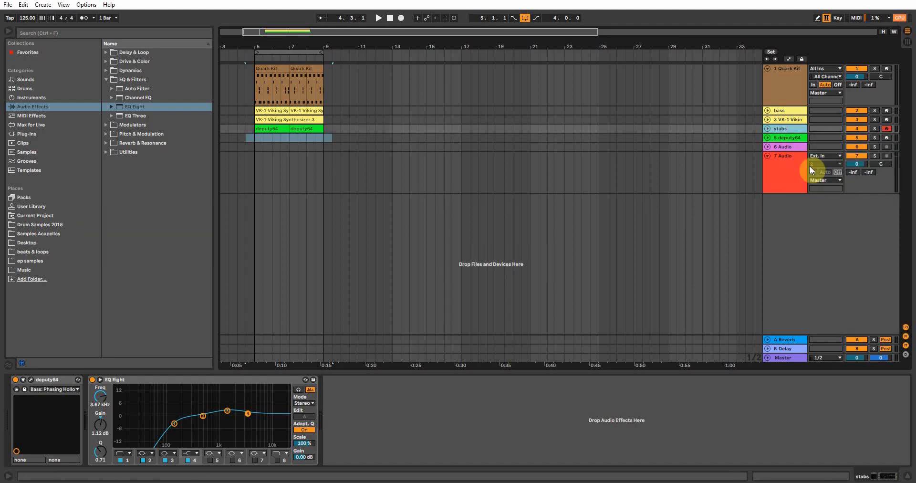
# Arm the duplicated deputy64 track for recording and switch its synth preset to Poly: Dropploid.
pyautogui.click(788, 138)
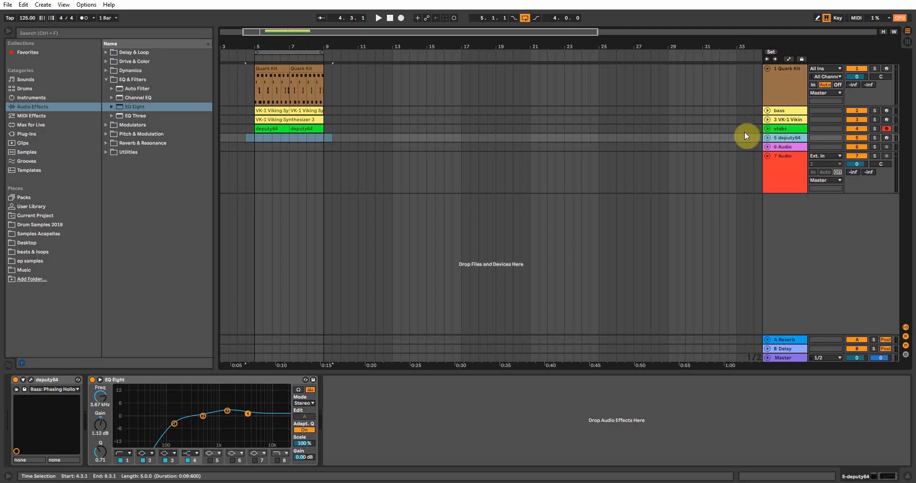
pyautogui.click(51, 388)
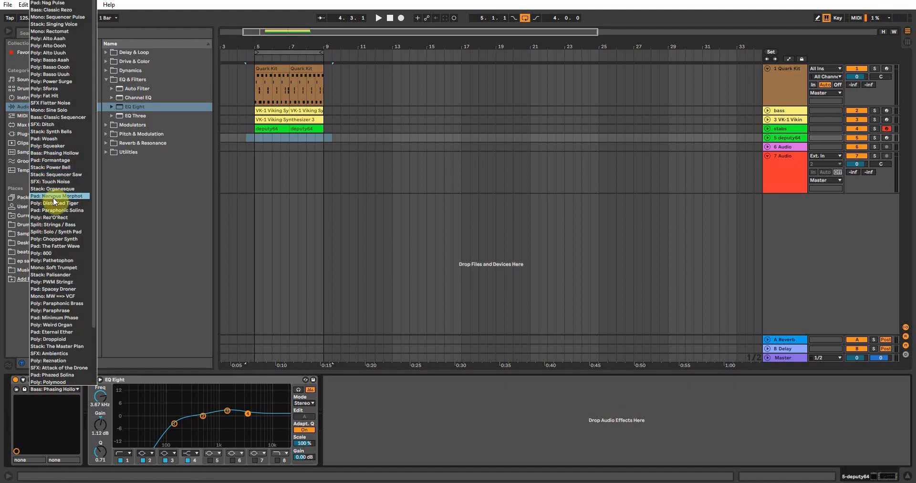
pyautogui.click(56, 282)
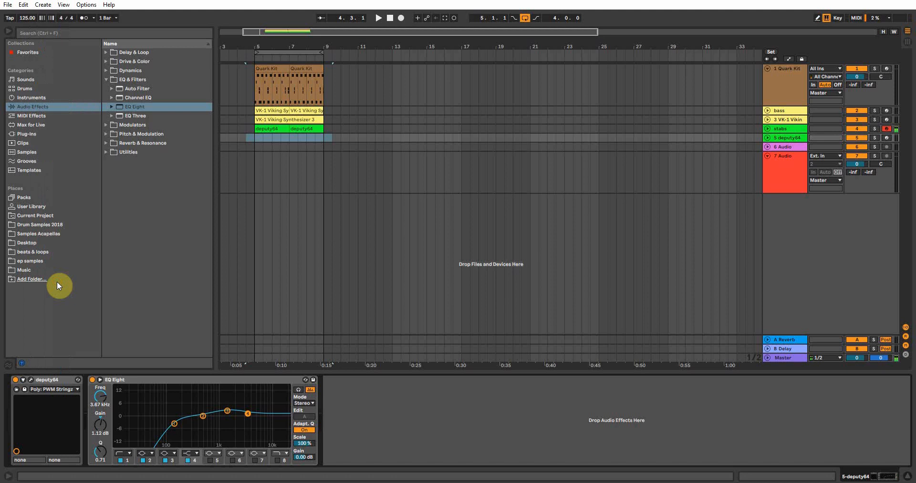
pyautogui.click(887, 138)
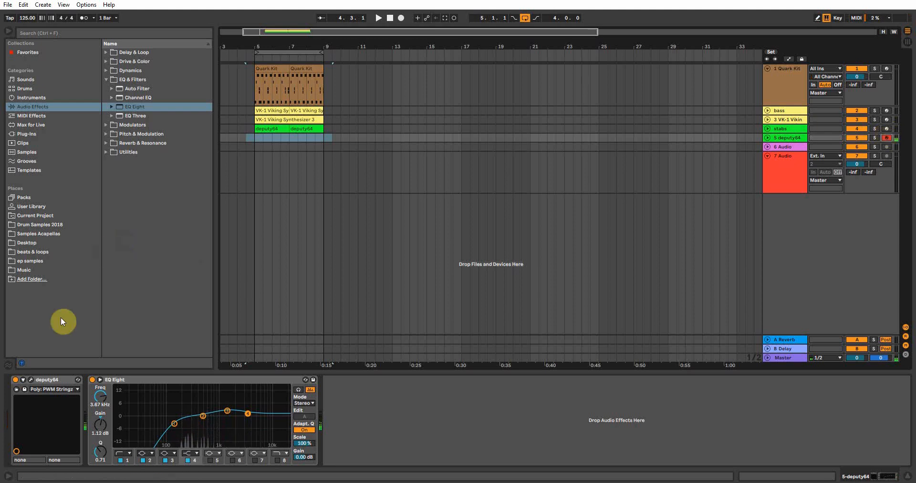
pyautogui.click(45, 391)
pyautogui.click(51, 388)
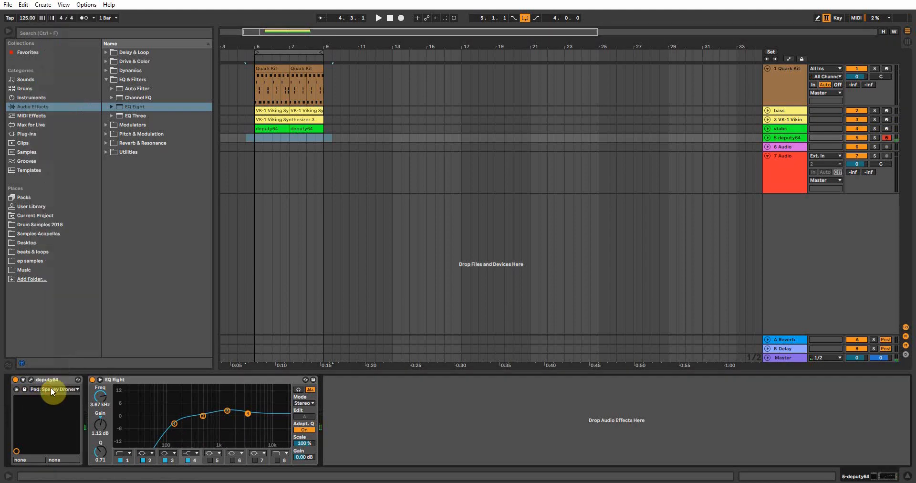
pyautogui.press('Down')
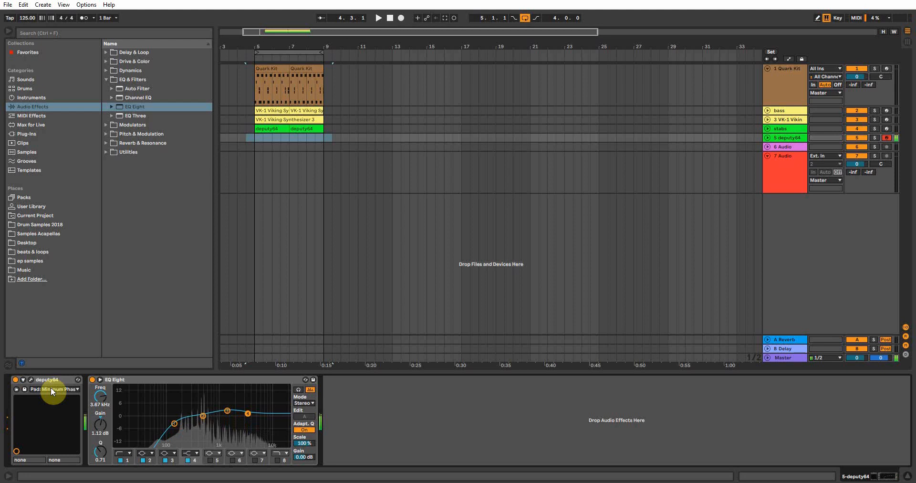
pyautogui.press('Down')
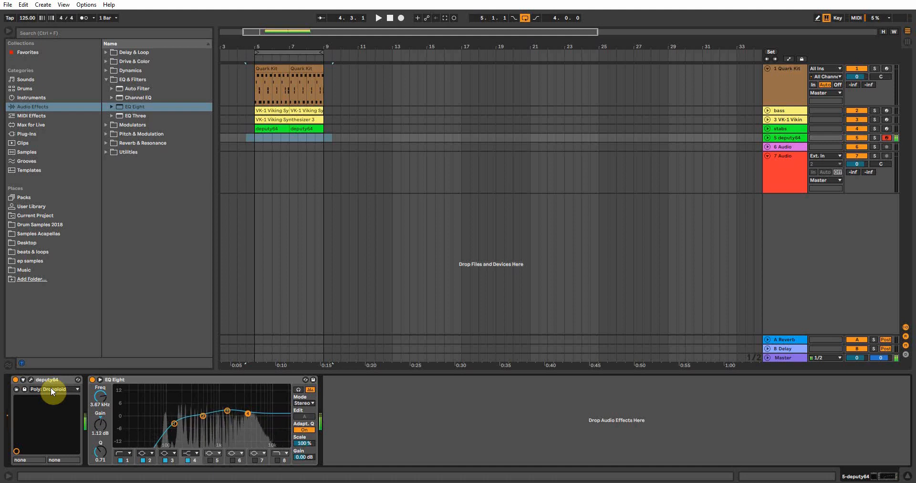
# Duplicate the four bars of Quark Kit clips to bar 9, and move the arrangement loop to 18.3.1 and turn it off.
pyautogui.press('space')
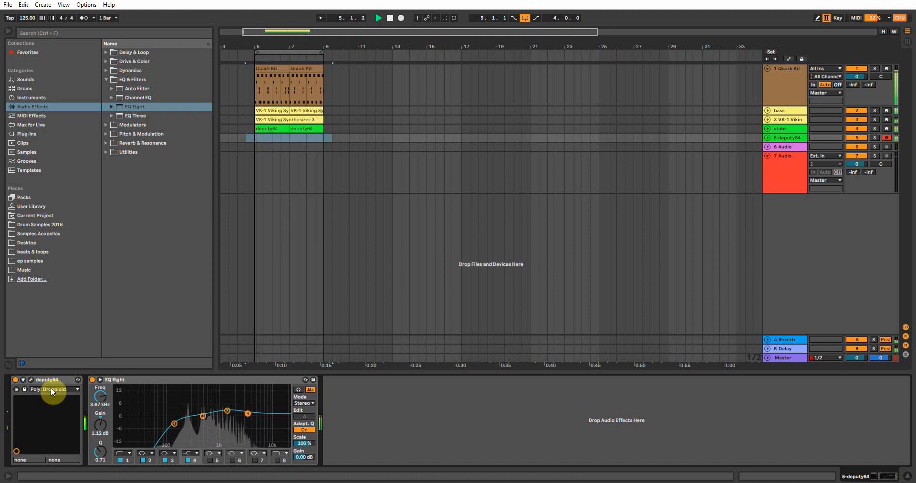
pyautogui.click(256, 138)
pyautogui.press('space')
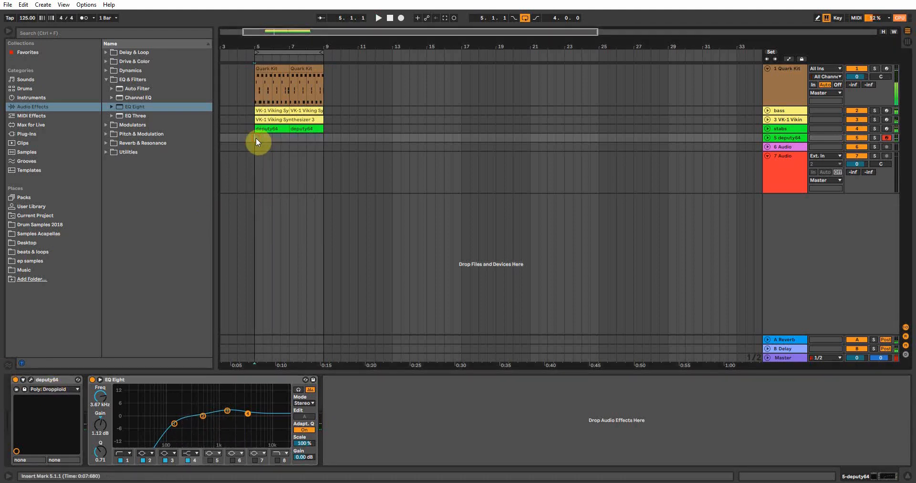
pyautogui.moveTo(270, 69); pyautogui.dragTo(370, 70)
pyautogui.moveTo(299, 52); pyautogui.dragTo(524, 13)
pyautogui.click(525, 18)
# Move the VK-1 lead and stabs clips from bar 5 to bar 9, and duplicate the bass clip to bars 9 and 11.
pyautogui.click(245, 120)
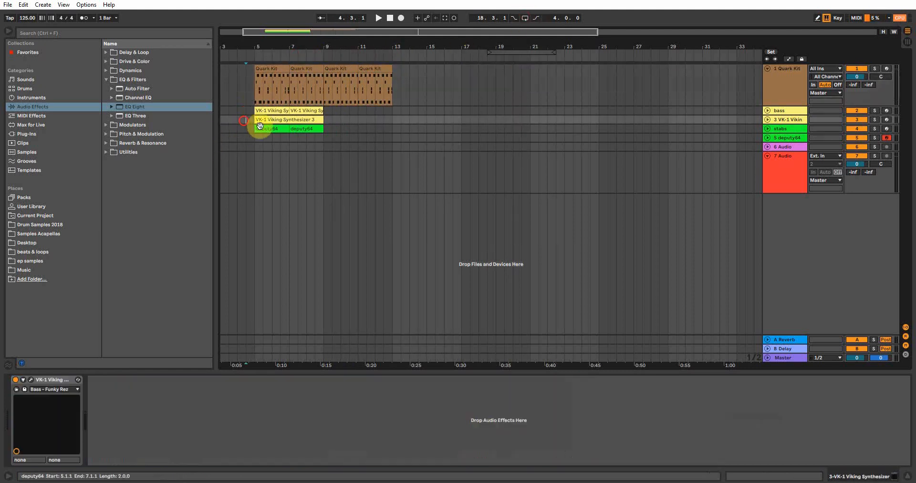
pyautogui.moveTo(282, 124); pyautogui.dragTo(351, 121)
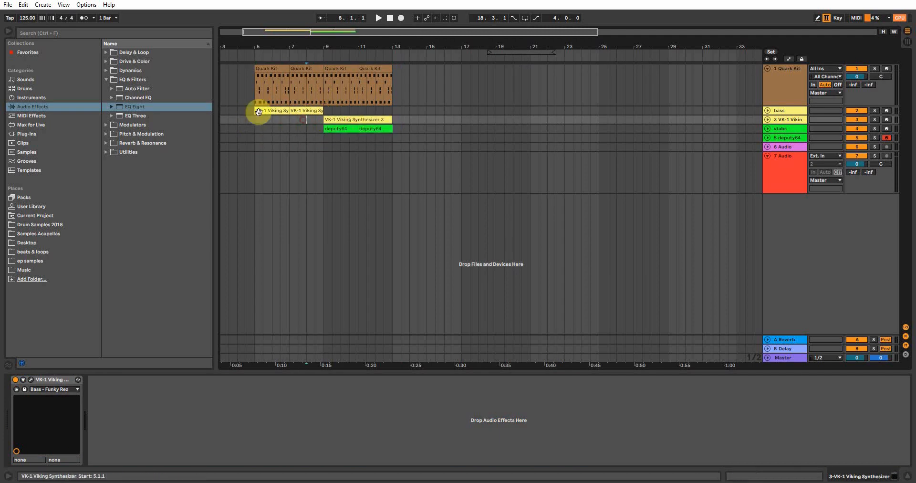
pyautogui.click(250, 111)
pyautogui.press('space')
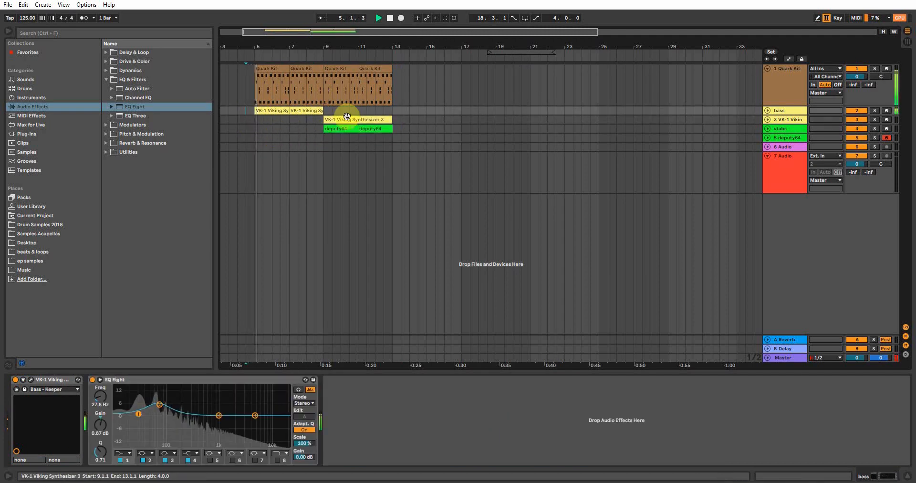
pyautogui.moveTo(308, 110); pyautogui.dragTo(340, 112)
pyautogui.moveTo(340, 111); pyautogui.dragTo(372, 111)
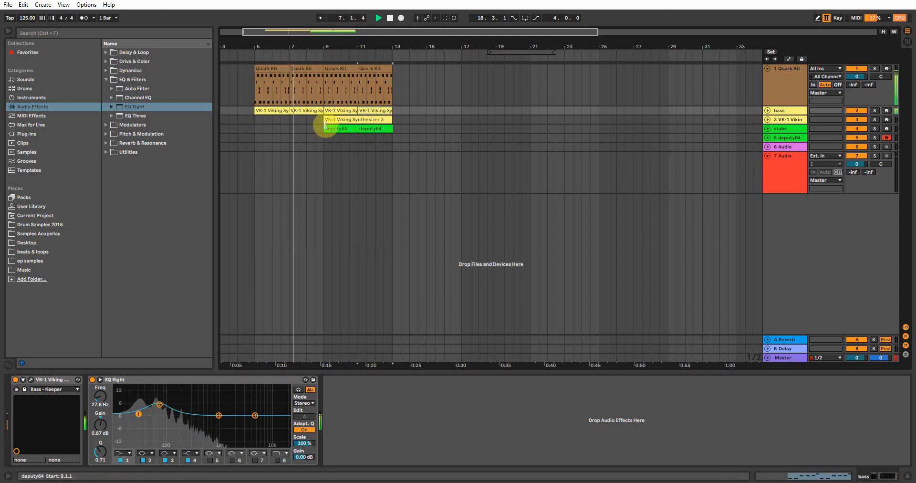
pyautogui.click(326, 127)
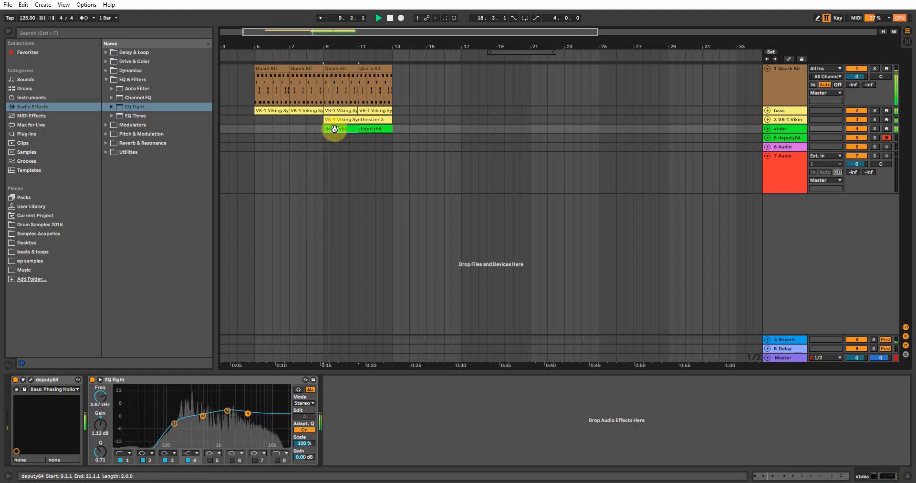
pyautogui.click(365, 120)
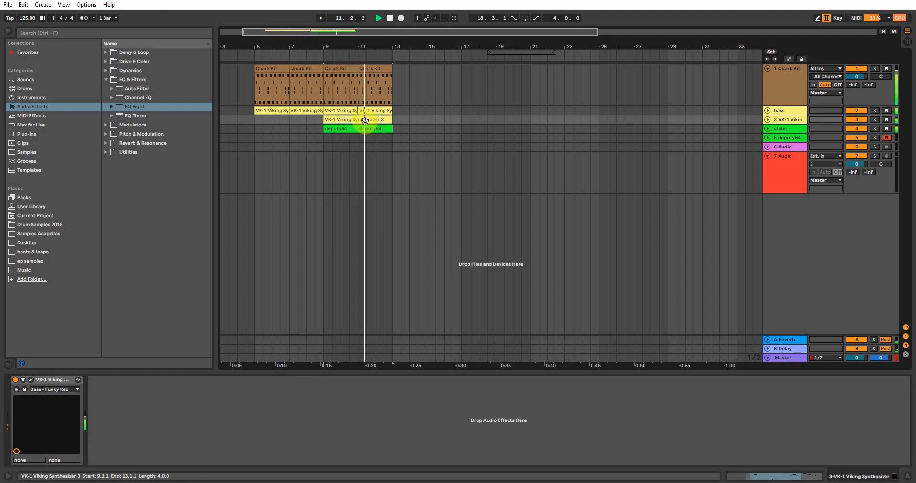
pyautogui.keyDown('shift'); pyautogui.click(357, 128); pyautogui.keyUp('shift')
# Record a chord part on the second deputy64 track, starting at 8.3.1 and stopping at bar 11.
pyautogui.click(794, 138)
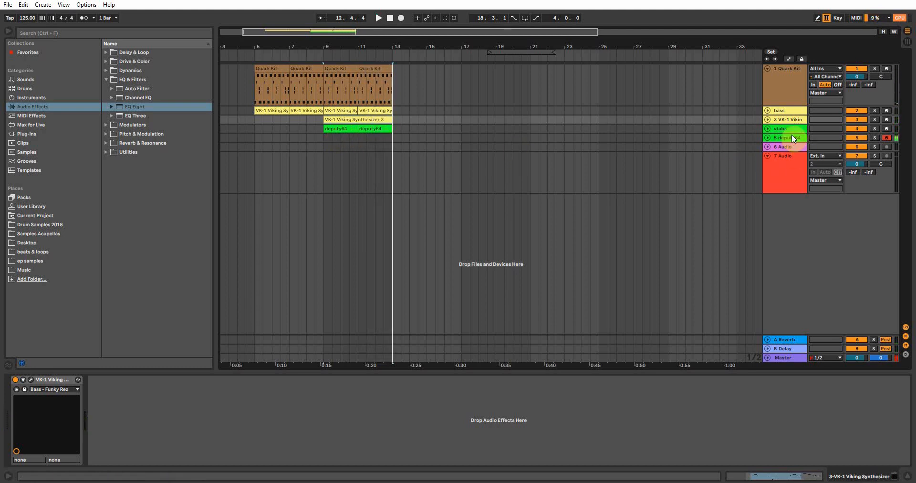
pyautogui.click(316, 137)
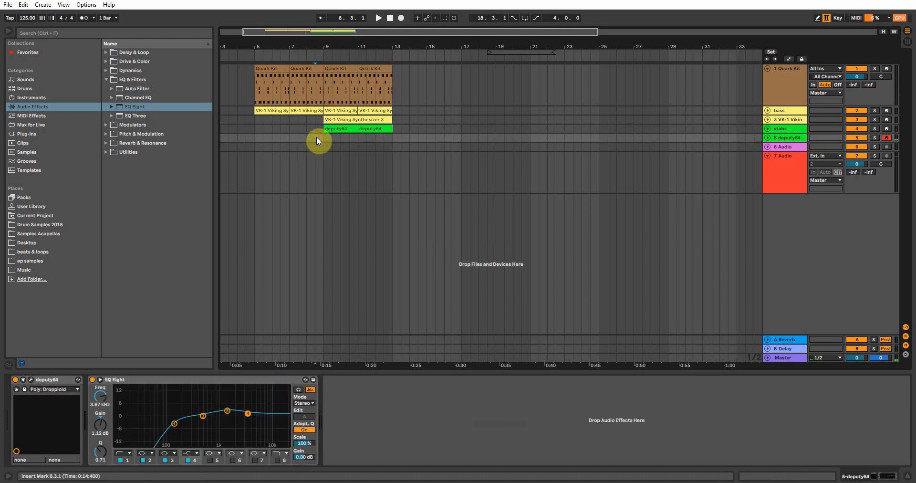
pyautogui.press('F9')
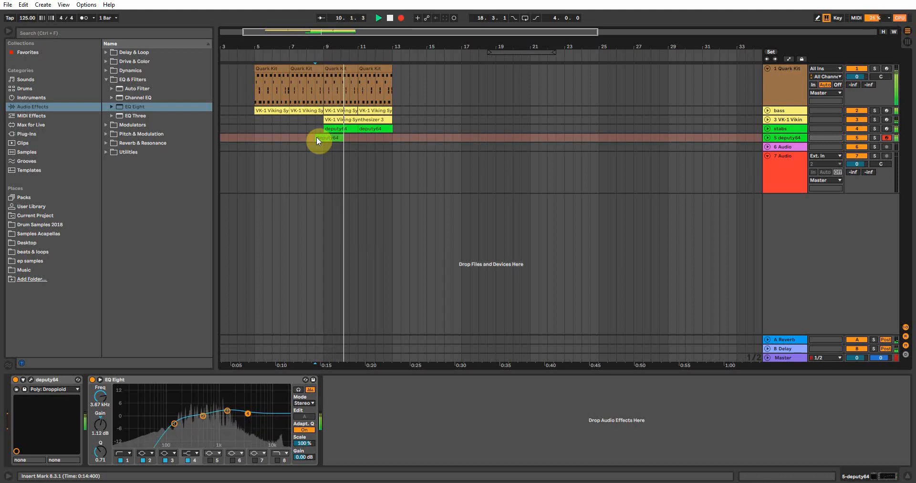
pyautogui.press('space')
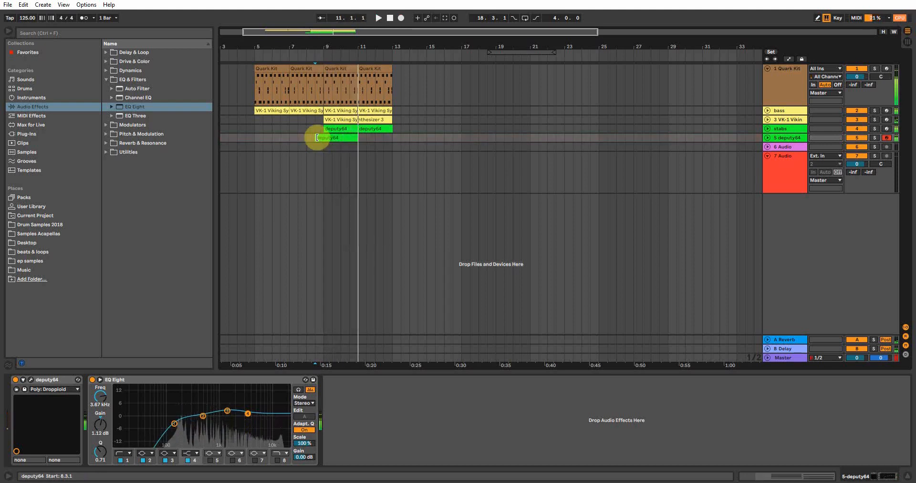
# Trim the start of the recorded deputy64 clip to bar 9 and quantize all its notes.
pyautogui.moveTo(317, 137); pyautogui.dragTo(327, 134)
pyautogui.doubleClick(328, 134)
pyautogui.moveTo(306, 424); pyautogui.dragTo(722, 241)
pyautogui.hotkey('ctrl', 'u')
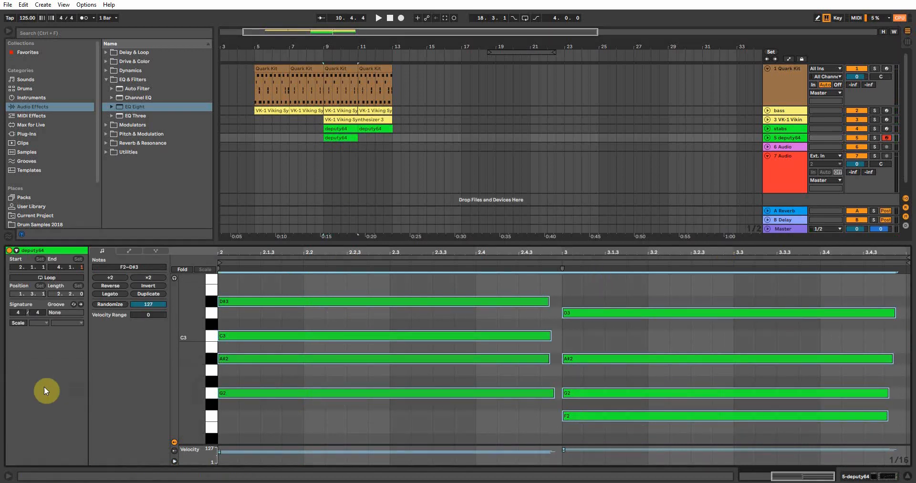
# Recolour the new chord clip turquoise green and duplicate it to bar 11.
pyautogui.click(320, 155)
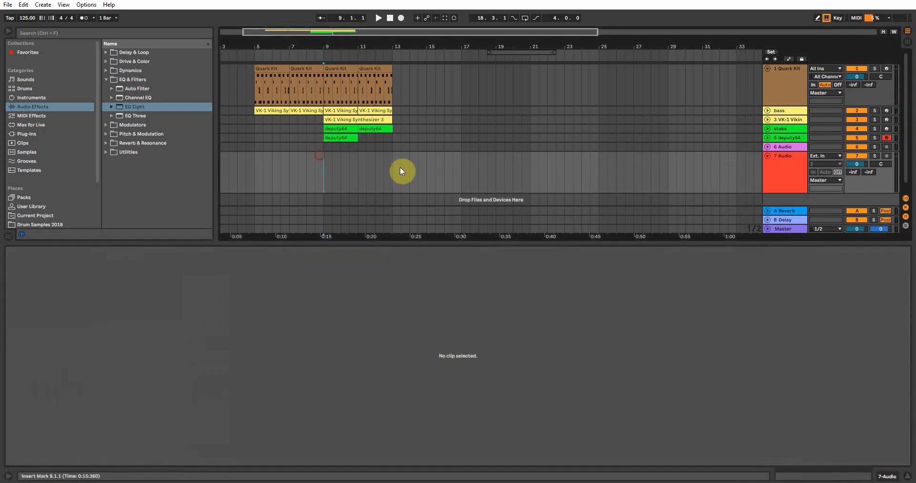
pyautogui.rightClick(344, 136)
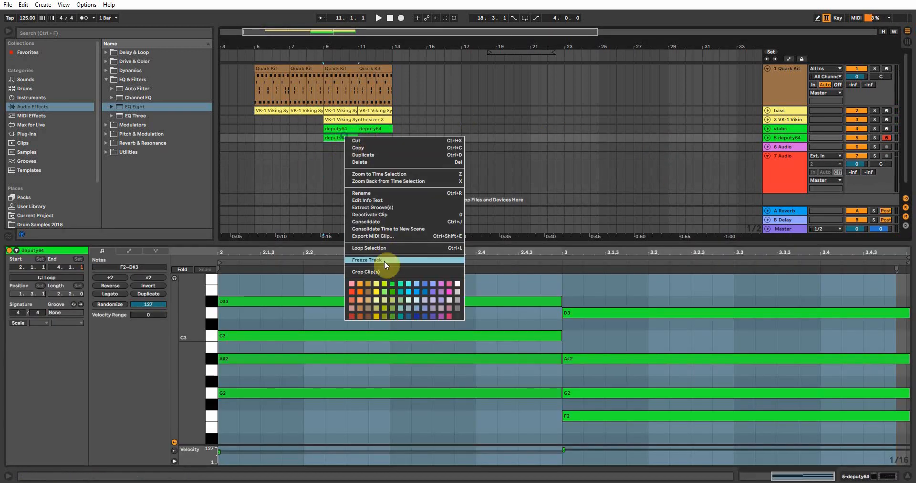
pyautogui.click(393, 284)
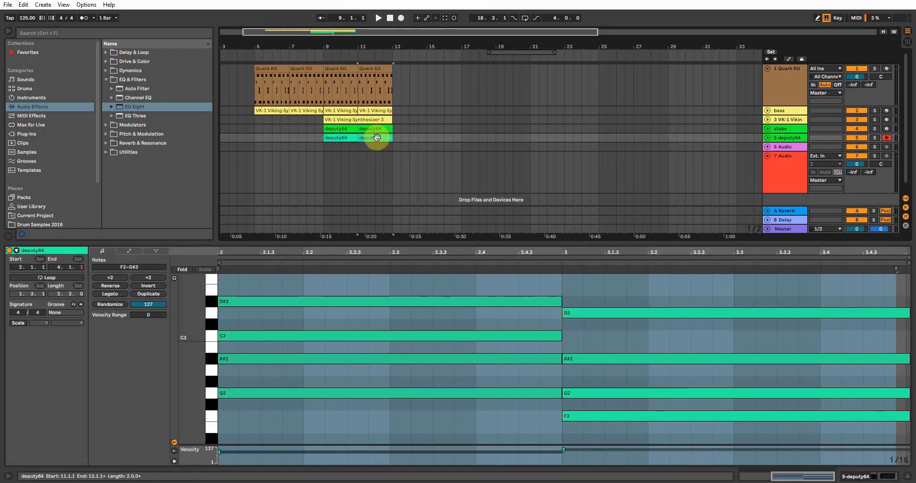
# Delete the first bass clip, from bar 5 to bar 7, so the drums open alone.
pyautogui.click(275, 77)
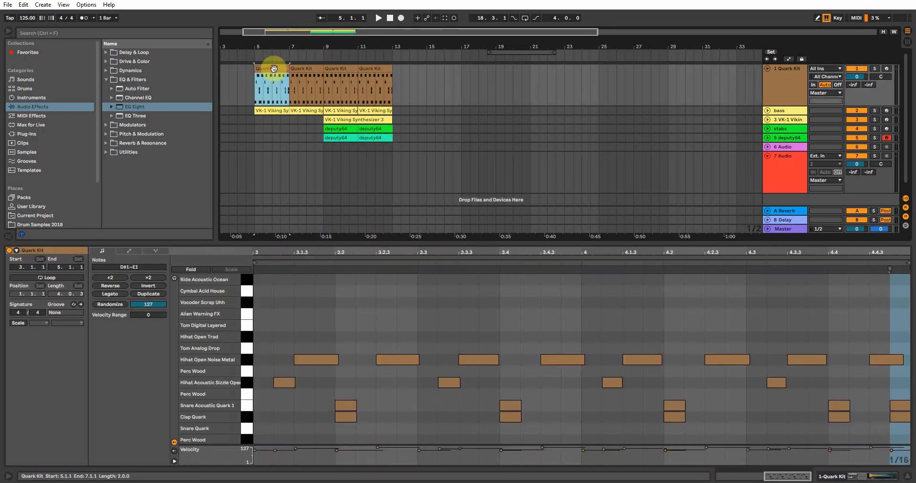
pyautogui.click(268, 110)
pyautogui.press('Delete')
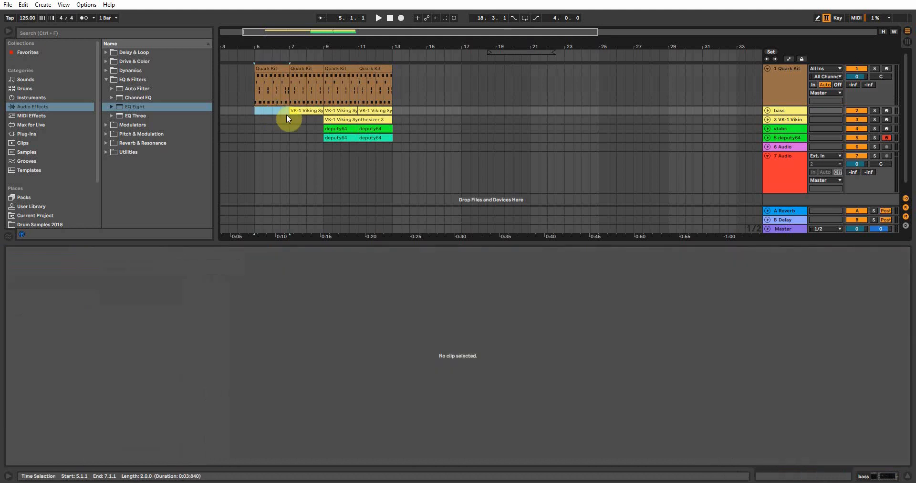
# Move the VK-1 lead clip and both turquoise deputy64 chord clips to start at bar 13.
pyautogui.click(334, 128)
pyautogui.moveTo(334, 119); pyautogui.dragTo(404, 121)
pyautogui.moveTo(334, 138); pyautogui.dragTo(440, 138)
# Copy the last Quark Kit clip to bar 13 and deactivate all Kick Quark notes in the copy.
pyautogui.moveTo(374, 71); pyautogui.dragTo(409, 72)
pyautogui.scroll(-1, 319, 352)
pyautogui.click(270, 430)
pyautogui.rightClick(257, 436)
pyautogui.click(245, 436)
pyautogui.rightClick(246, 437)
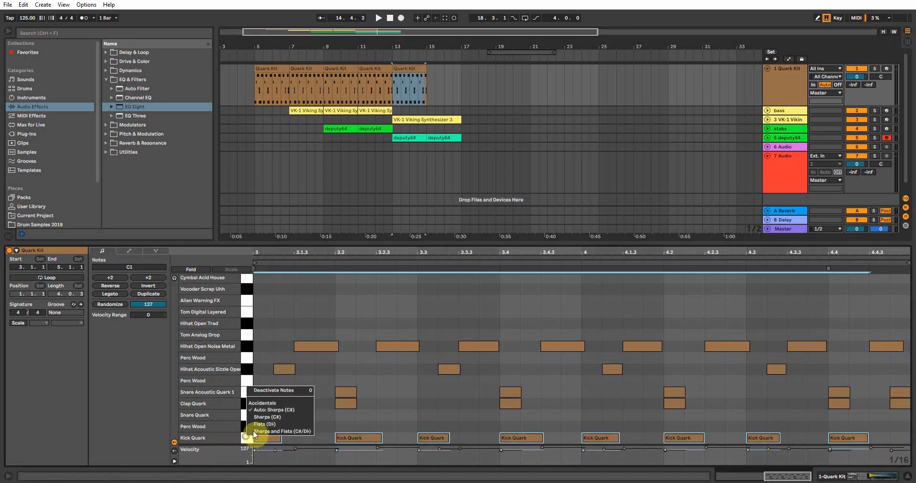
pyautogui.click(267, 390)
# Recolour the kickless drum clip orange and duplicate it to bar 15.
pyautogui.rightClick(403, 68)
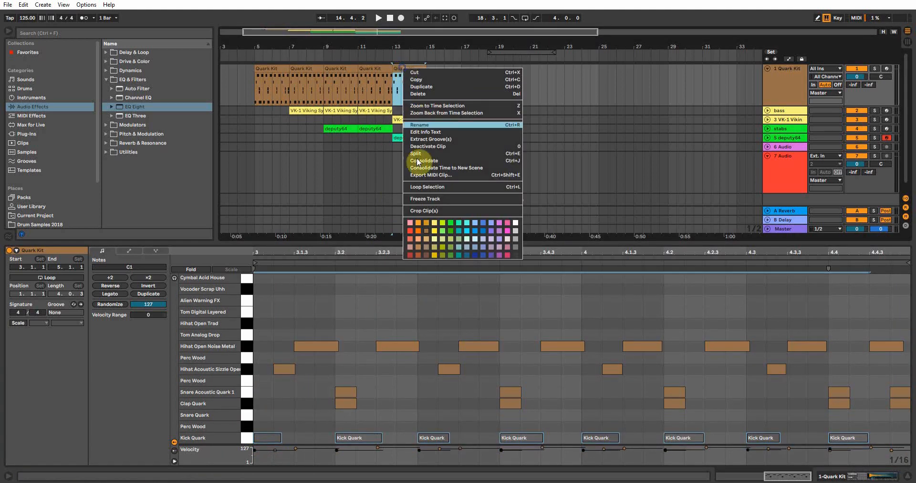
pyautogui.click(418, 223)
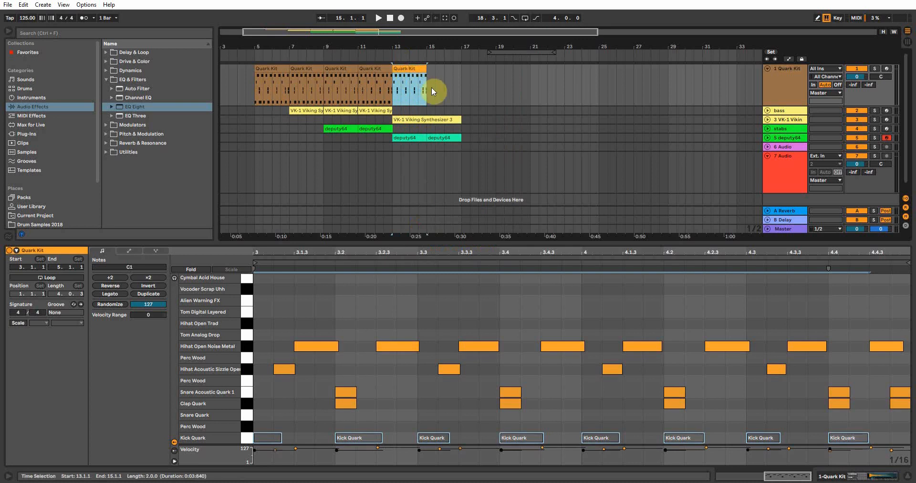
pyautogui.moveTo(435, 72); pyautogui.dragTo(437, 74)
pyautogui.moveTo(439, 70); pyautogui.dragTo(440, 71)
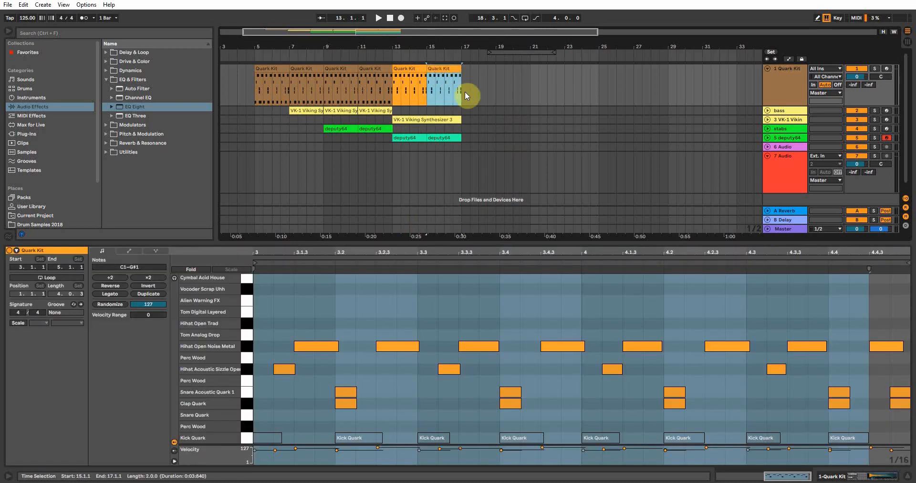
# Copy the bass clips and the original brown drum clips so both parts play again from bar 17 to bar 21.
pyautogui.moveTo(366, 111); pyautogui.dragTo(474, 110)
pyautogui.moveTo(474, 110); pyautogui.dragTo(505, 108)
pyautogui.moveTo(374, 68); pyautogui.dragTo(475, 69)
pyautogui.hotkey('ctrl', 'd')
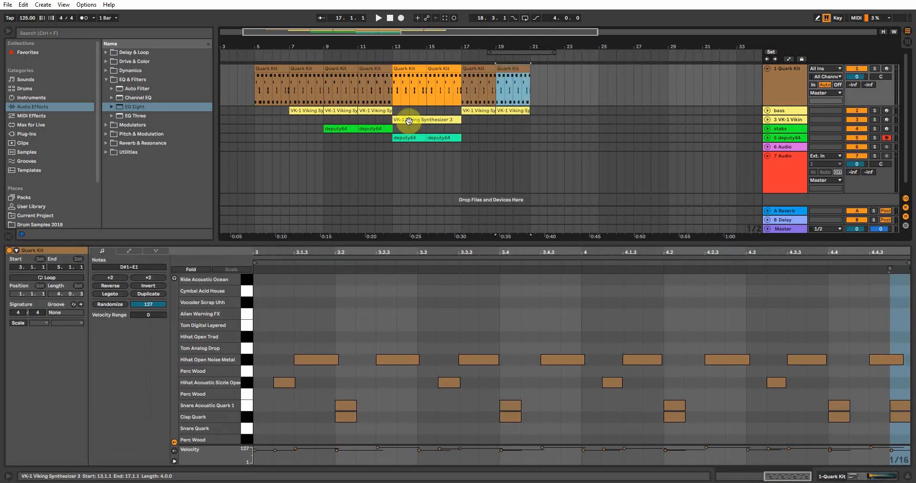
# Copy the green stabs clips onward so the part runs without gaps from bar 13 to bar 21.
pyautogui.click(409, 120)
pyautogui.moveTo(364, 129); pyautogui.dragTo(402, 130)
pyautogui.moveTo(402, 129); pyautogui.dragTo(501, 128)
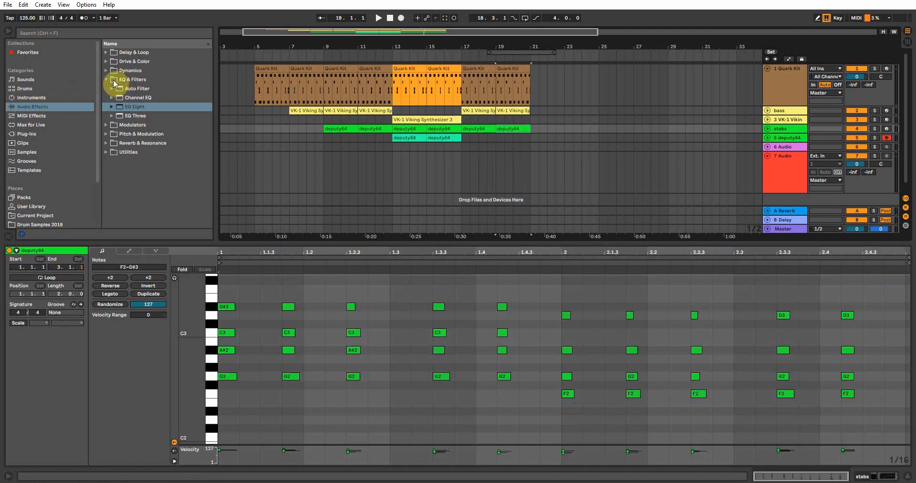
# Add an Auto Filter, cut it from the stabs track and paste it after EQ Eight on the deputy64 chord track.
pyautogui.click(106, 80)
pyautogui.click(106, 80)
pyautogui.moveTo(135, 90); pyautogui.dragTo(421, 215)
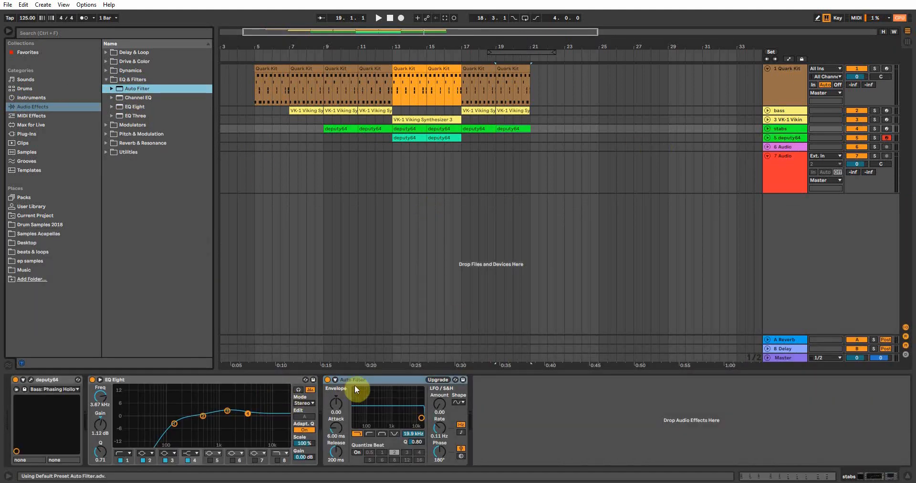
pyautogui.rightClick(368, 378)
pyautogui.press('Escape')
pyautogui.click(444, 137)
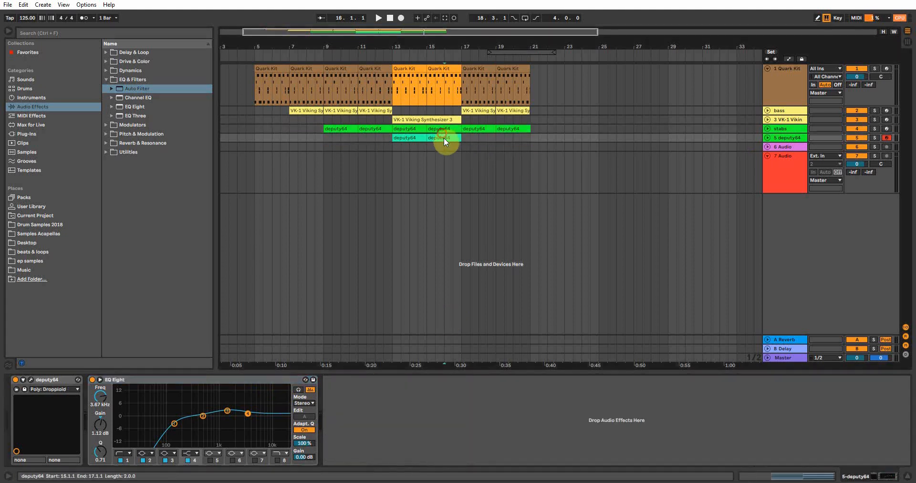
pyautogui.rightClick(476, 403)
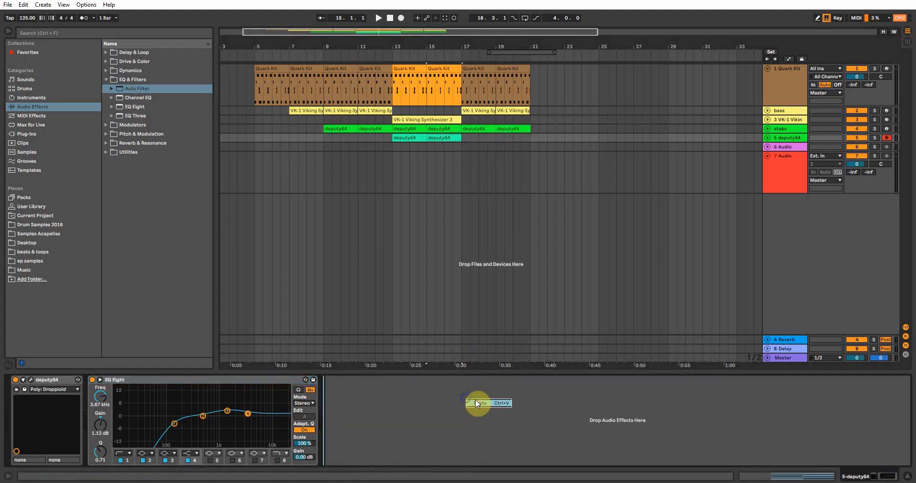
# Automate the chord track's Auto Filter Frequency, dipping just before bar 13 and rising back to fully open at bar 17.
pyautogui.click(788, 58)
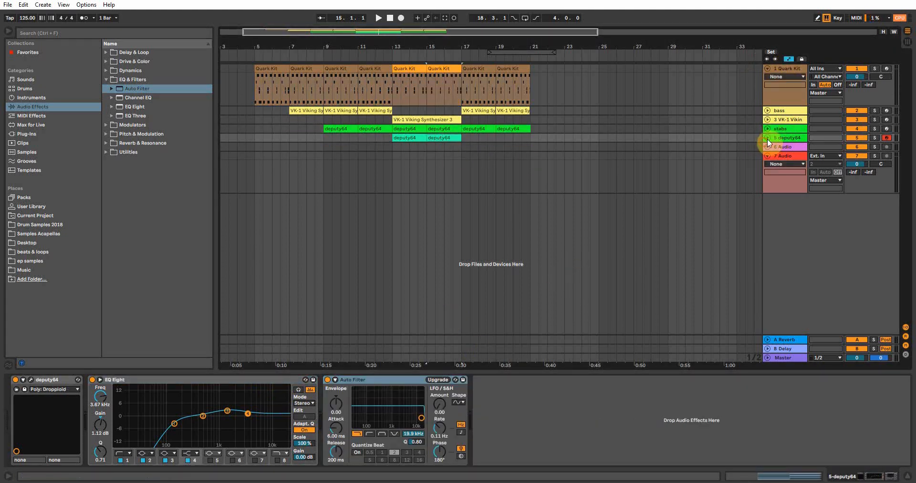
pyautogui.click(768, 138)
pyautogui.click(785, 146)
pyautogui.click(784, 174)
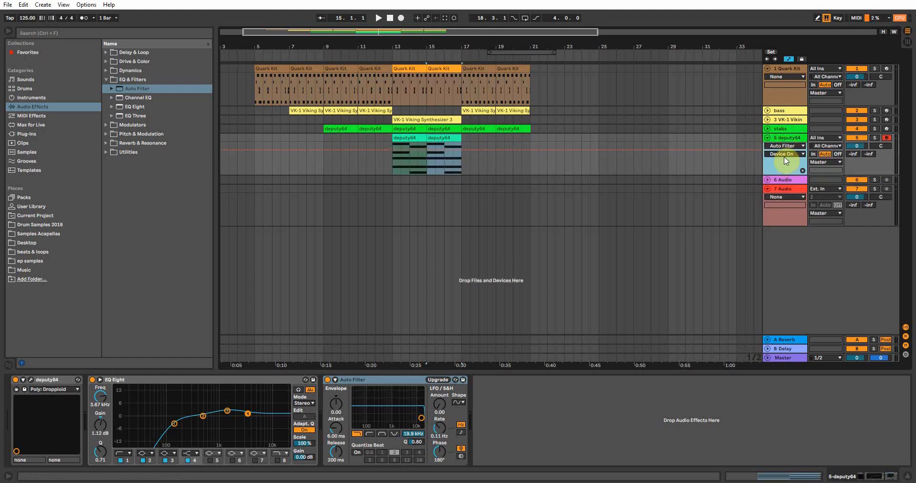
pyautogui.click(785, 154)
pyautogui.click(783, 180)
pyautogui.click(379, 142)
pyautogui.moveTo(387, 142); pyautogui.dragTo(387, 165)
pyautogui.moveTo(445, 165); pyautogui.dragTo(461, 142)
# Duplicate the turquoise chord clip to bars 17 and 19 and delete the copied filter automation from bar 17 onward.
pyautogui.click(441, 139)
pyautogui.hotkey('ctrl', 'd')
pyautogui.hotkey('ctrl', 'd')
pyautogui.moveTo(539, 167); pyautogui.dragTo(460, 151)
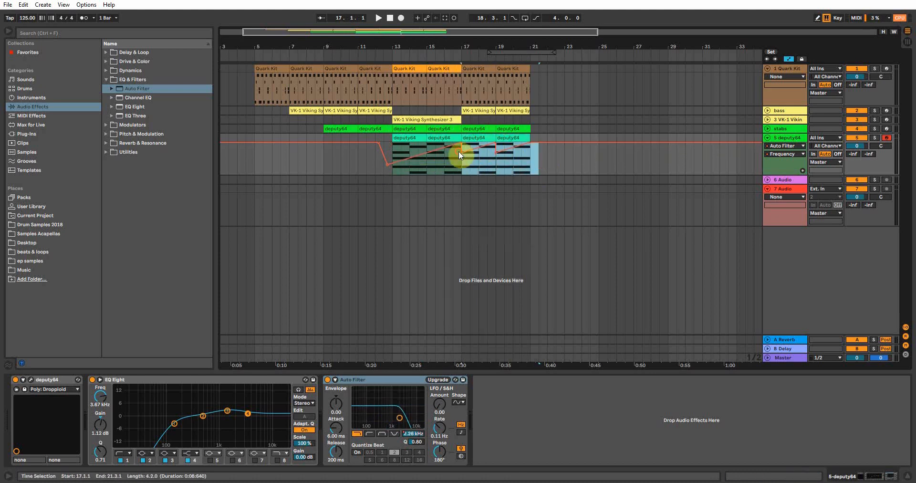
pyautogui.press('Delete')
# Play the arrangement from bar 5 and check the stabs track's level in the mixer.
pyautogui.click(256, 111)
pyautogui.press('space')
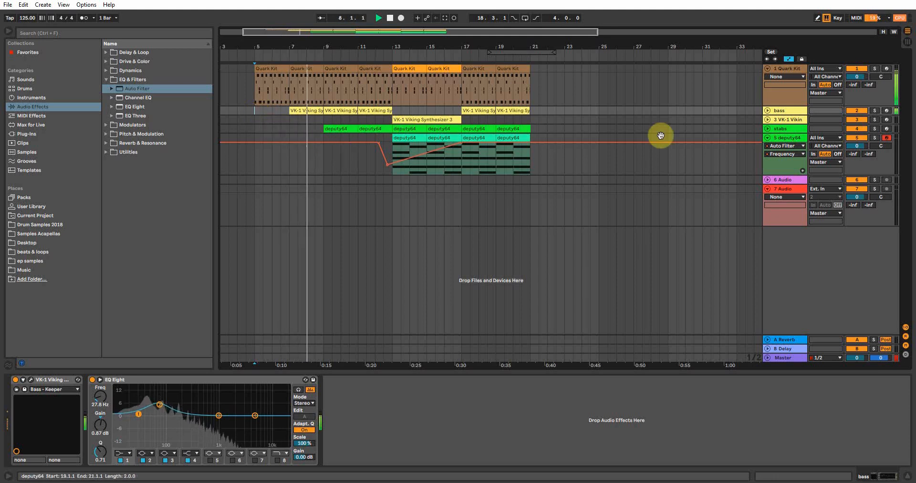
pyautogui.click(779, 128)
pyautogui.press('Tab')
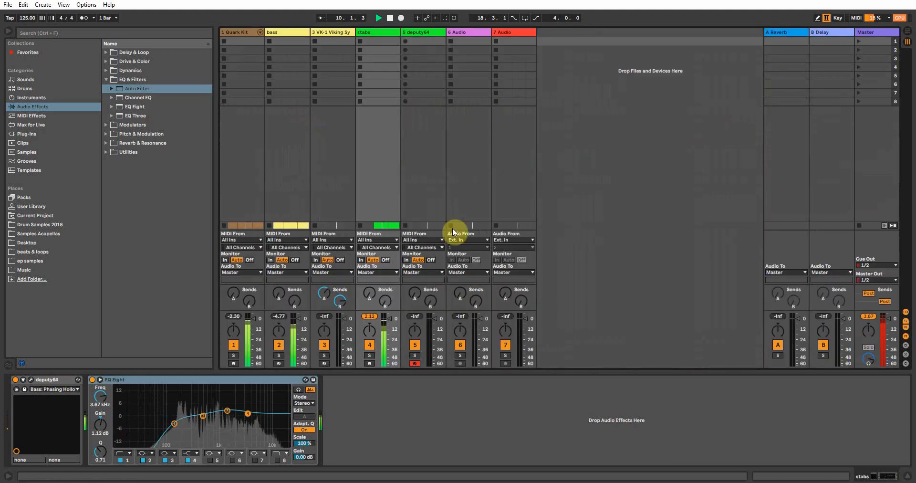
pyautogui.press('Tab')
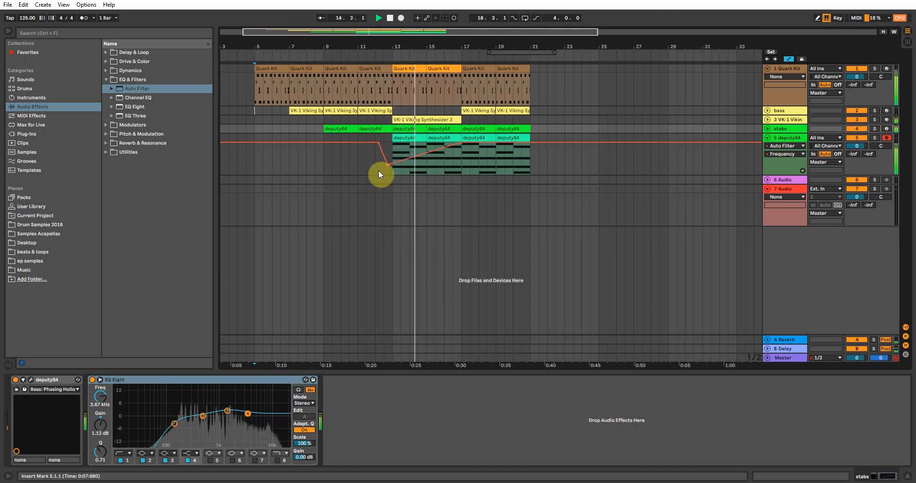
# Copy the VK-1 lead clip to bar 17 and drop the chords' filter frequency at that bar to about 310 Hz.
pyautogui.click(419, 119)
pyautogui.moveTo(419, 119); pyautogui.dragTo(488, 119)
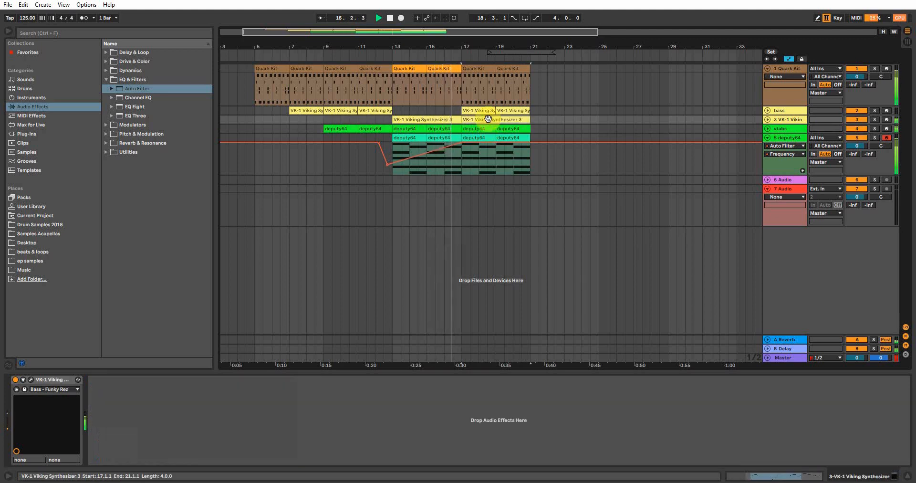
pyautogui.click(462, 142)
pyautogui.moveTo(469, 158)
pyautogui.mouseDown()
pyautogui.moveTo(462, 162)
pyautogui.moveTo(461, 145)
pyautogui.mouseUp()
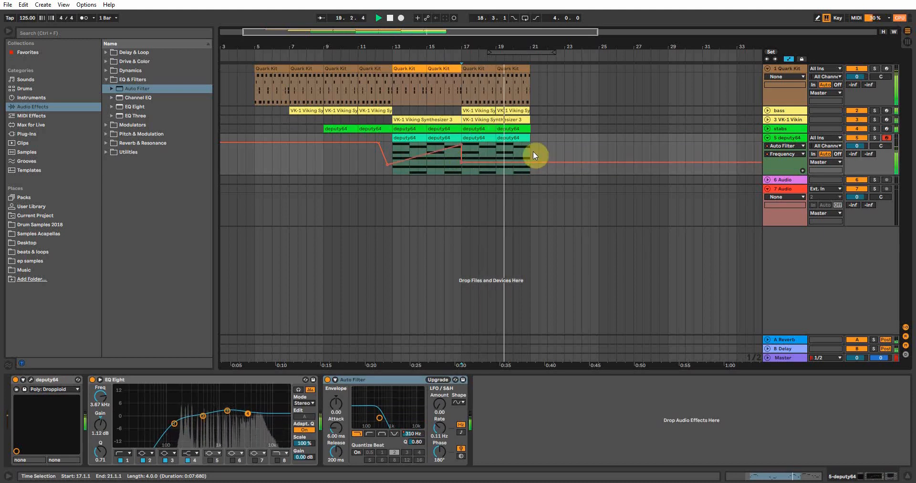
# Loop playback over the last chord clip, bar 19 to bar 21, and stop the transport.
pyautogui.rightClick(515, 139)
pyautogui.click(531, 250)
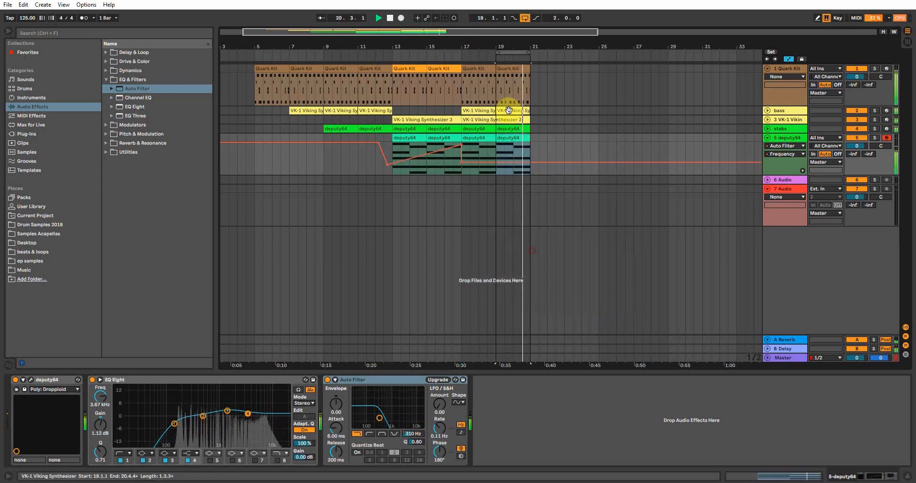
pyautogui.press('space')
# Copy the last Quark Kit clip to bar 21 and delete every note in it except the kicks.
pyautogui.moveTo(513, 69); pyautogui.dragTo(547, 71)
pyautogui.doubleClick(546, 71)
pyautogui.scroll(-1, 331, 354)
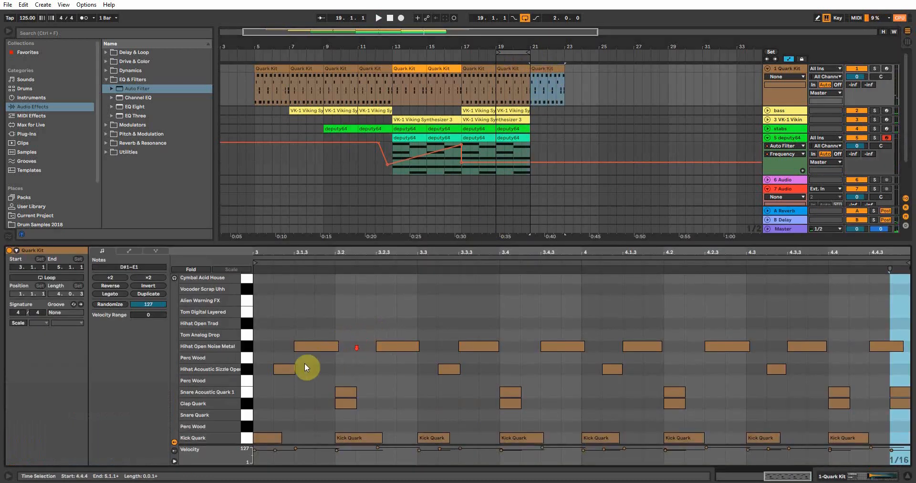
pyautogui.moveTo(271, 411); pyautogui.dragTo(856, 264)
pyautogui.press('Delete')
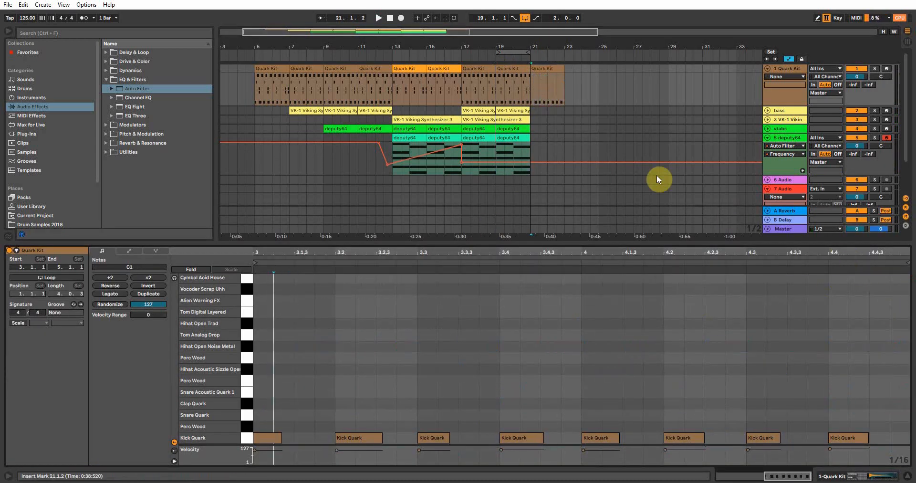
# Copy the last bass and chord clips to bar 21 with a second filter sweep, and play from bar 12 without looping.
pyautogui.moveTo(505, 110); pyautogui.dragTo(525, 145)
pyautogui.click(525, 18)
pyautogui.click(377, 170)
pyautogui.press('space')
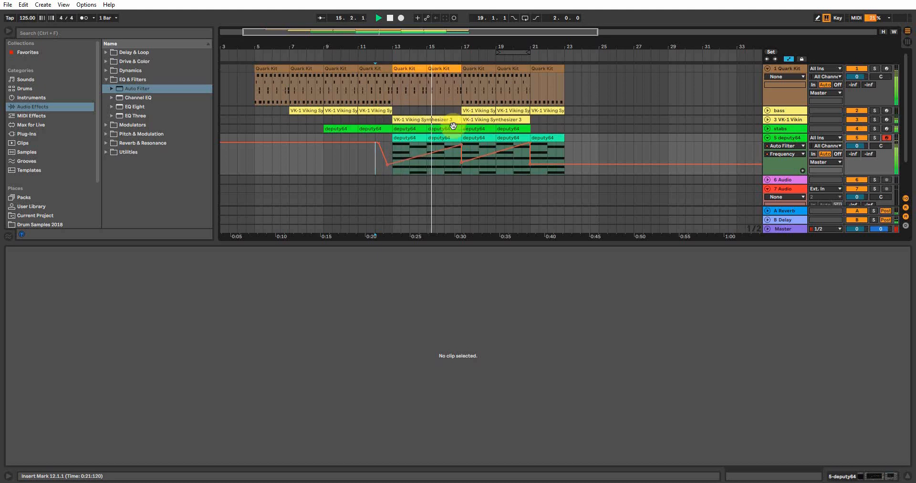
# Bend the second chord filter sweep with a breakpoint at bar 20 set to about 689 Hz.
pyautogui.moveTo(463, 158); pyautogui.dragTo(513, 158)
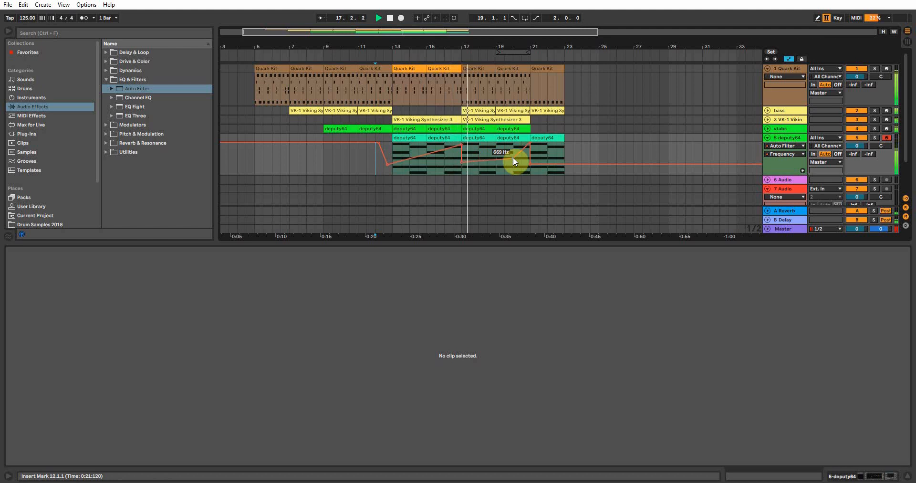
pyautogui.click(490, 120)
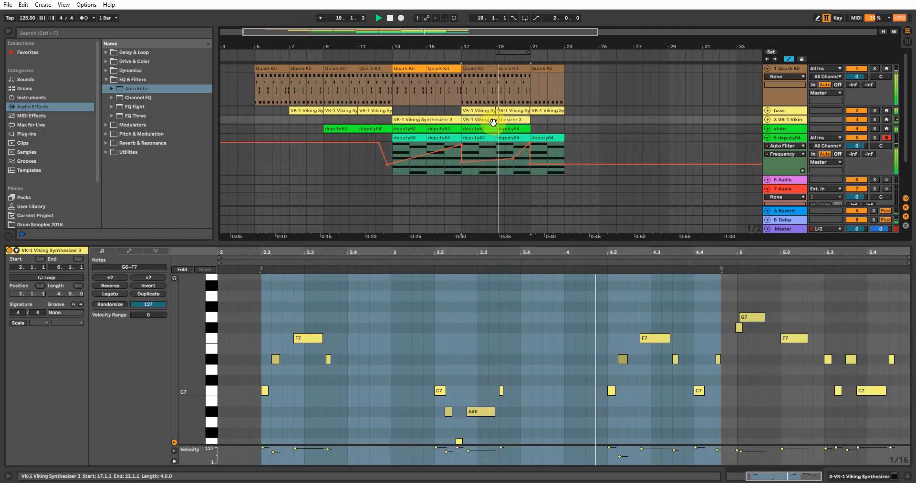
# Loop bars 21 to 23 and raise the chords' filter frequency from bar 21 to about 1.51 kHz.
pyautogui.rightClick(551, 71)
pyautogui.click(578, 182)
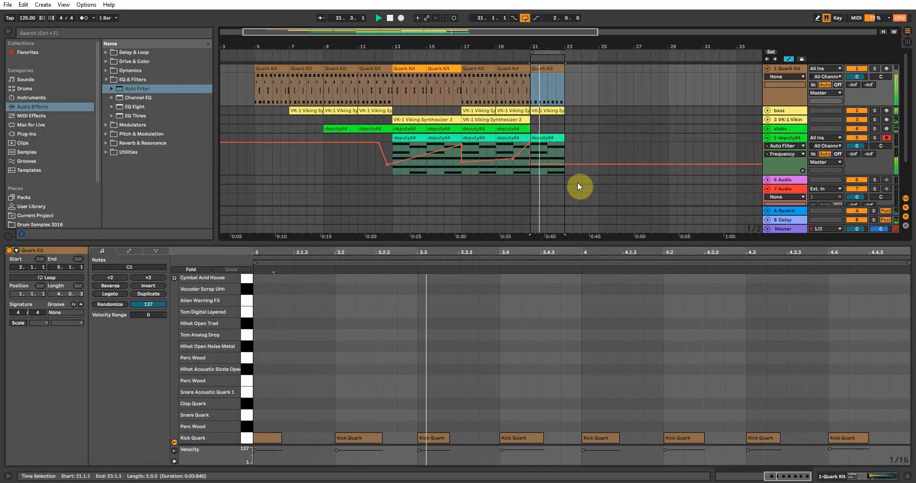
pyautogui.moveTo(530, 165); pyautogui.dragTo(529, 154)
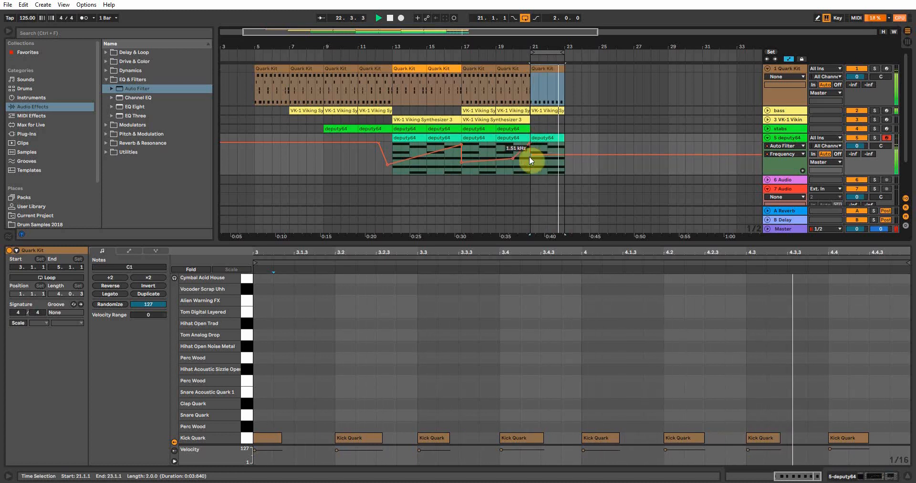
# Select the drum clip at bar 19 and arm the Quark Kit track for recording.
pyautogui.click(510, 68)
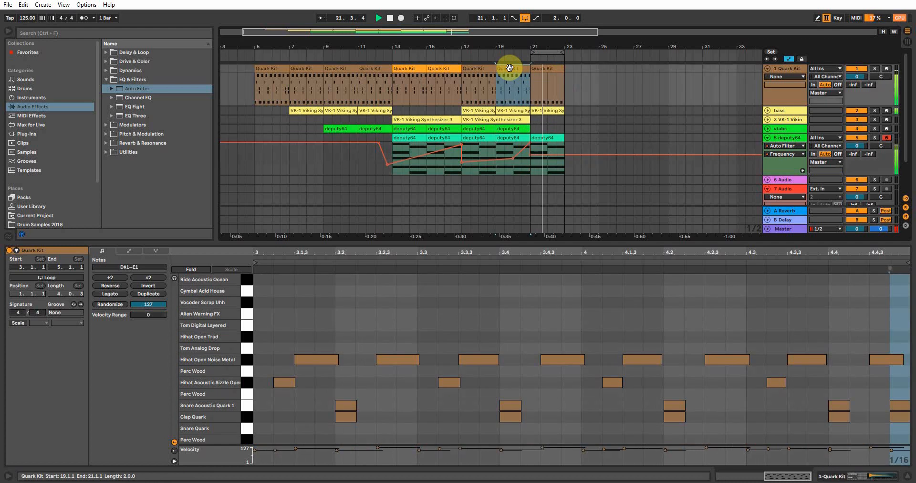
pyautogui.click(886, 69)
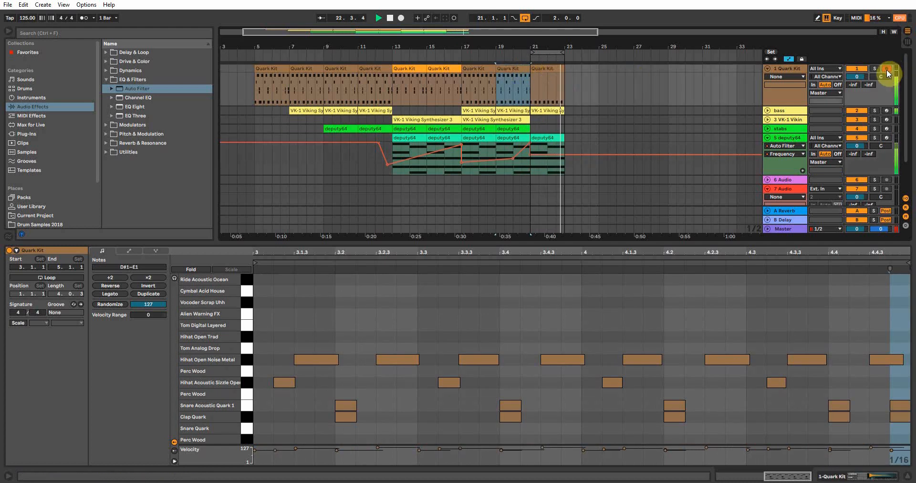